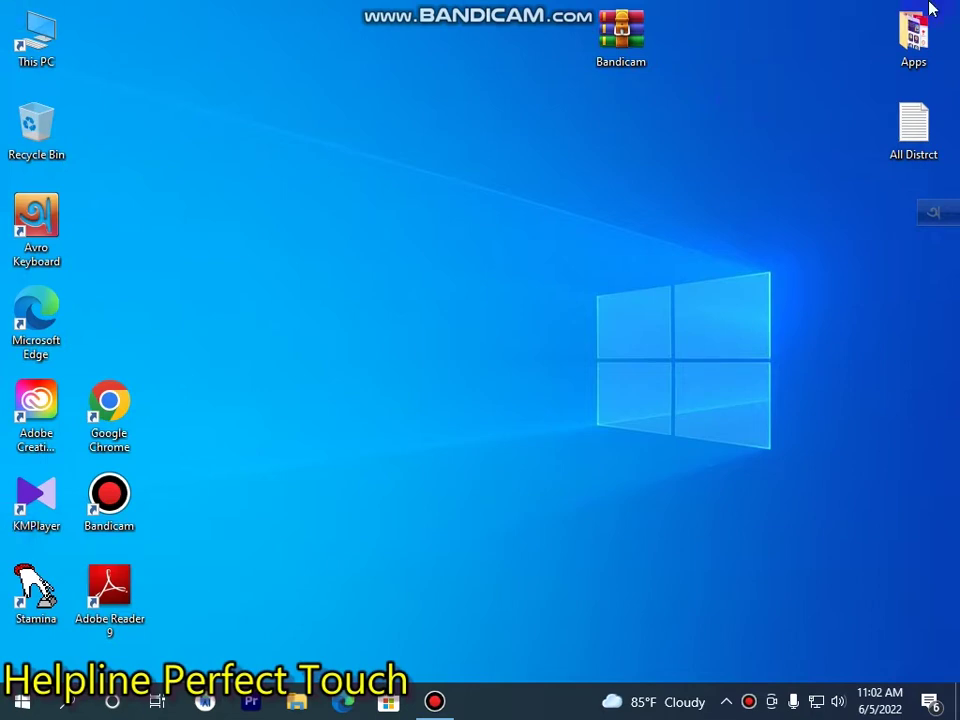
# Refresh the desktop eight times from its right-click menu.
pyautogui.rightClick(369, 228)
pyautogui.click(390, 279)
pyautogui.rightClick(311, 160)
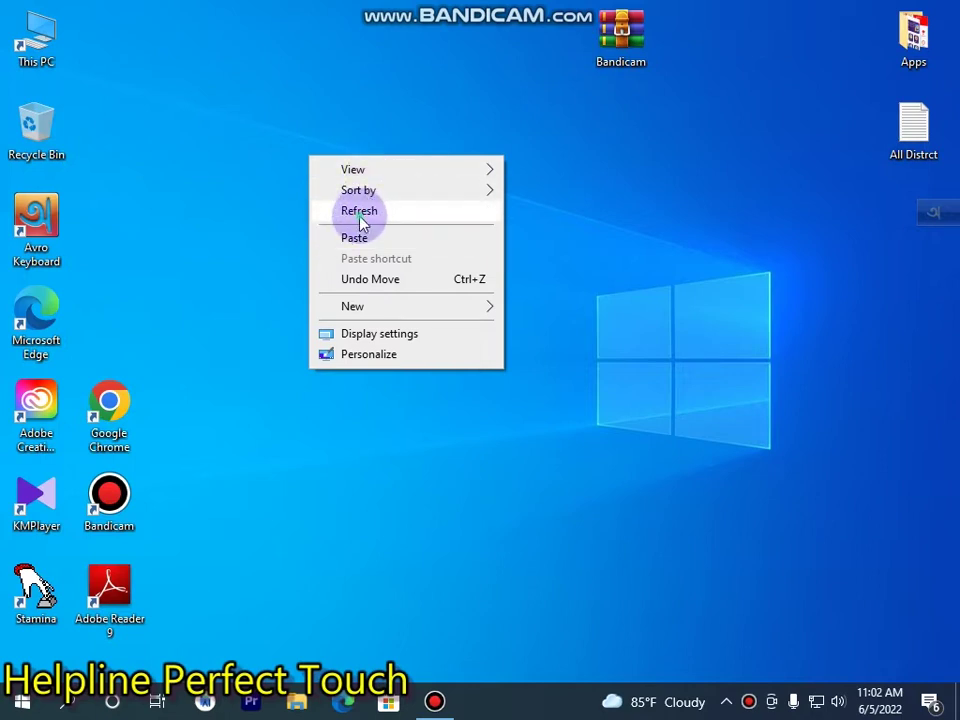
pyautogui.click(362, 212)
pyautogui.rightClick(360, 220)
pyautogui.click(405, 273)
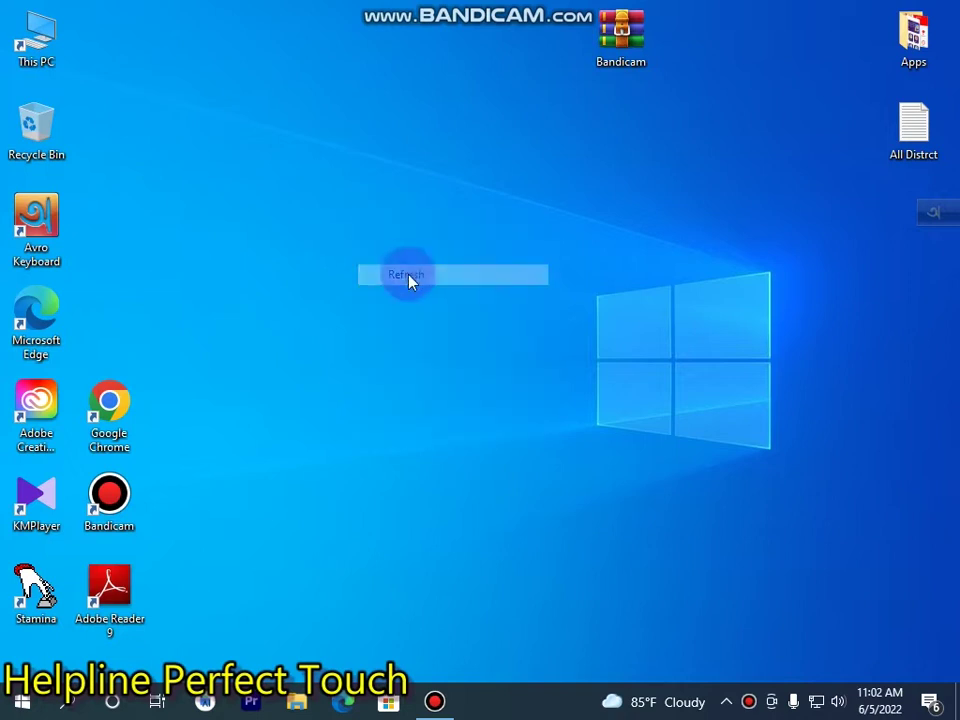
pyautogui.rightClick(181, 18)
pyautogui.click(229, 79)
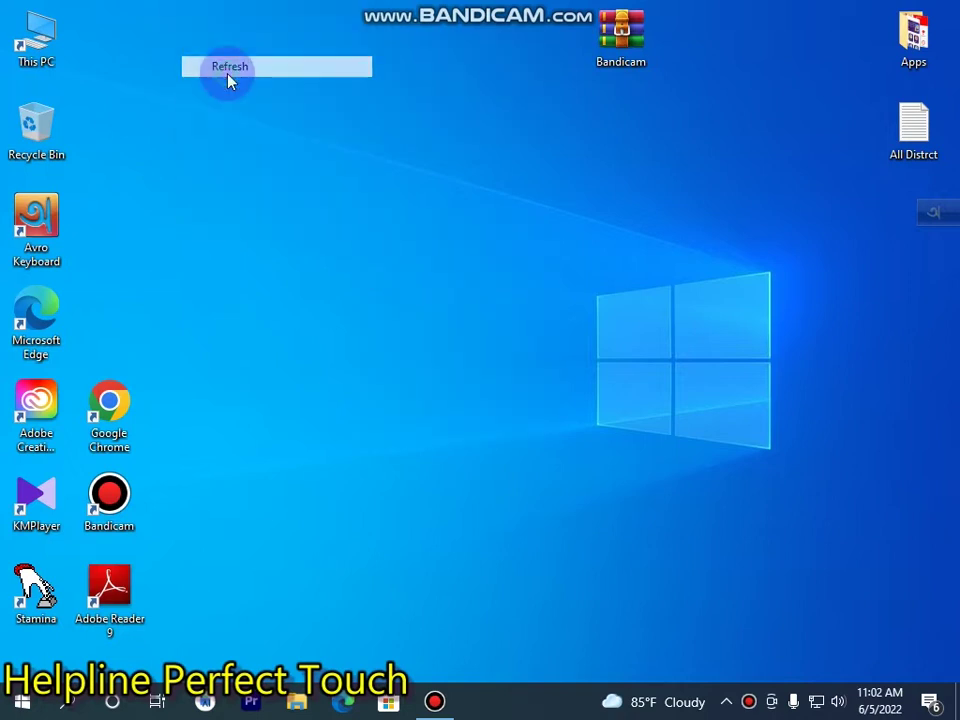
pyautogui.rightClick(229, 77)
pyautogui.click(315, 131)
pyautogui.rightClick(317, 135)
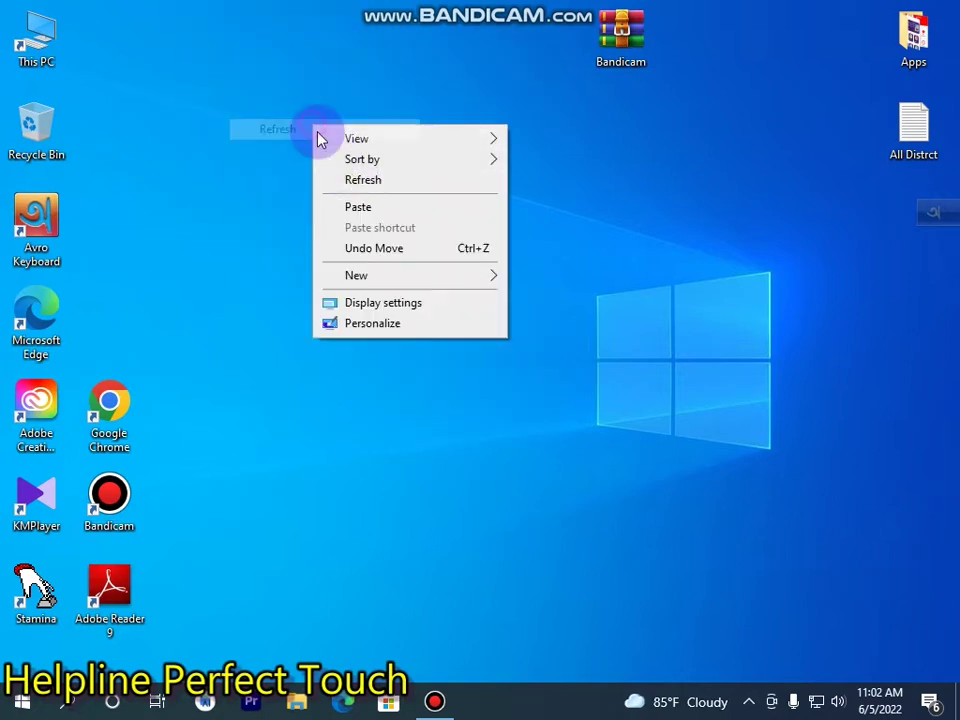
pyautogui.click(354, 176)
pyautogui.rightClick(354, 178)
pyautogui.click(400, 229)
pyautogui.rightClick(393, 223)
pyautogui.click(460, 278)
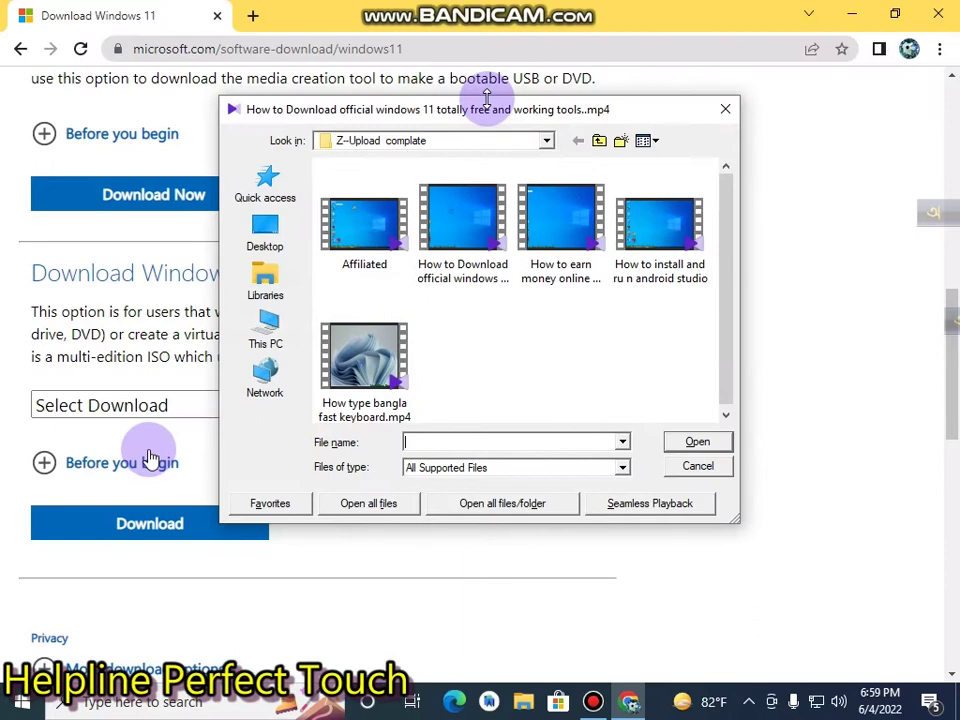
# Close KMPlayer's Open dialog, then the KMPlayer and File Explorer windows.
pyautogui.click(726, 110)
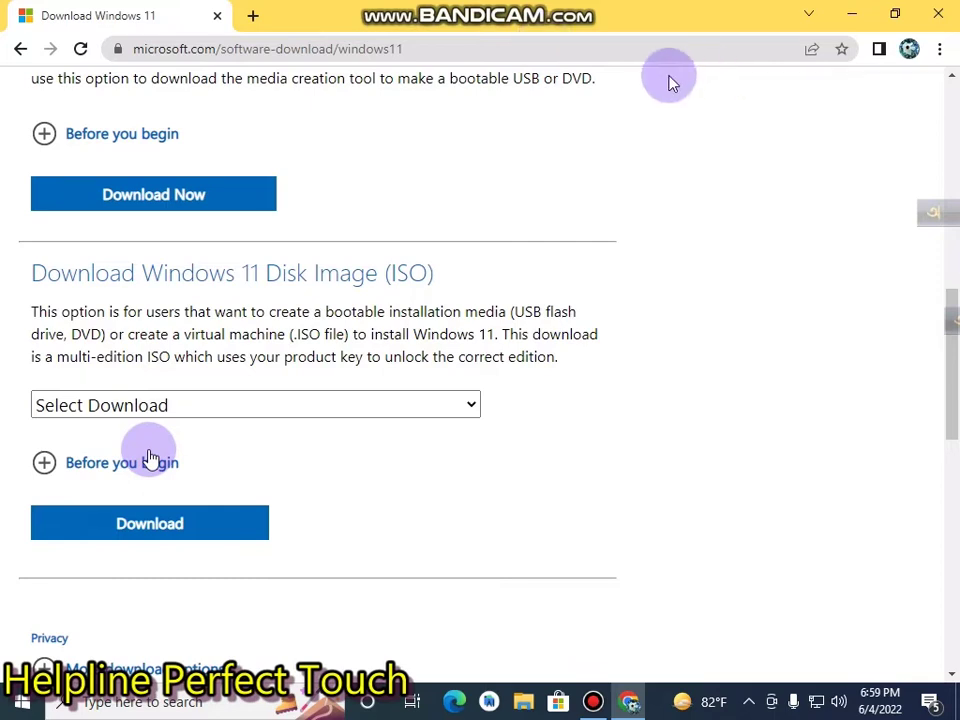
pyautogui.click(943, 14)
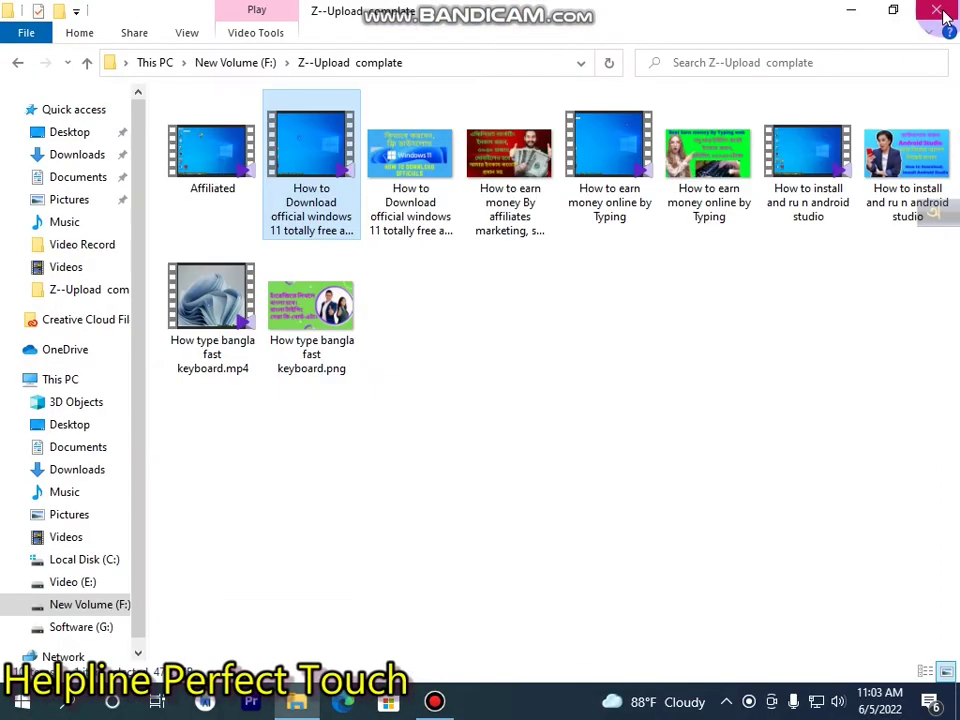
pyautogui.click(943, 10)
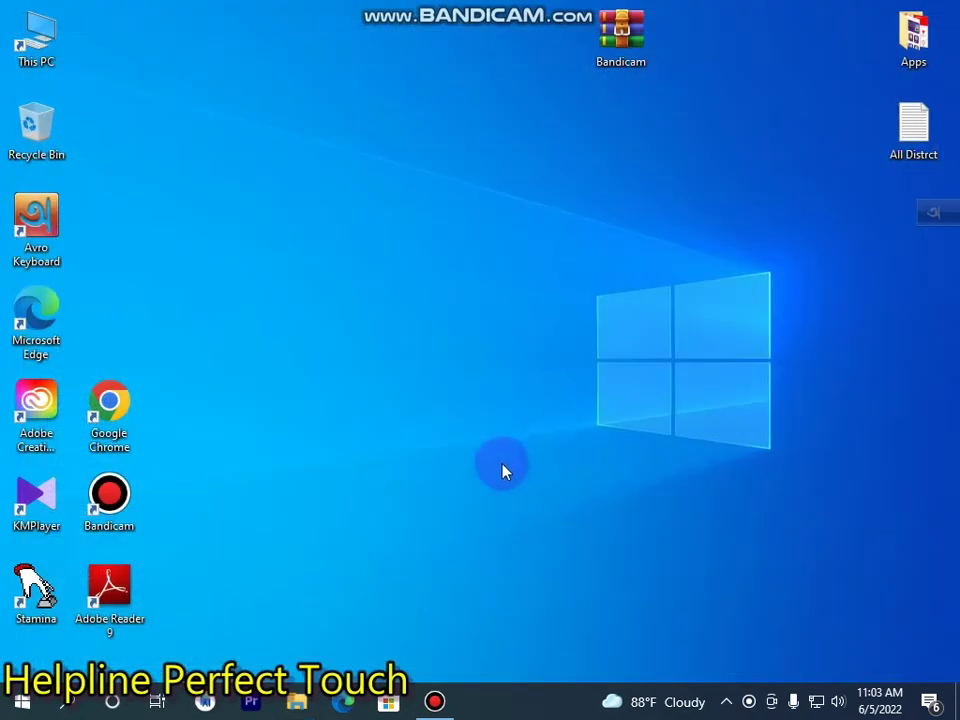
# Restore Bandicam, view its About page, and open the Register Bandicam dialog.
pyautogui.click(434, 701)
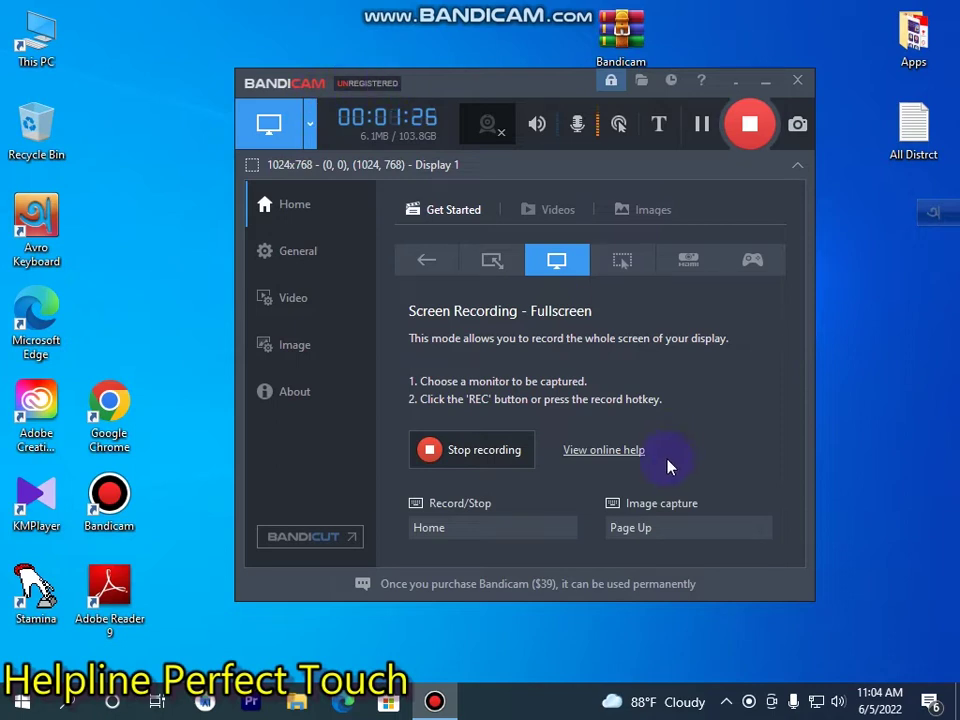
pyautogui.click(322, 400)
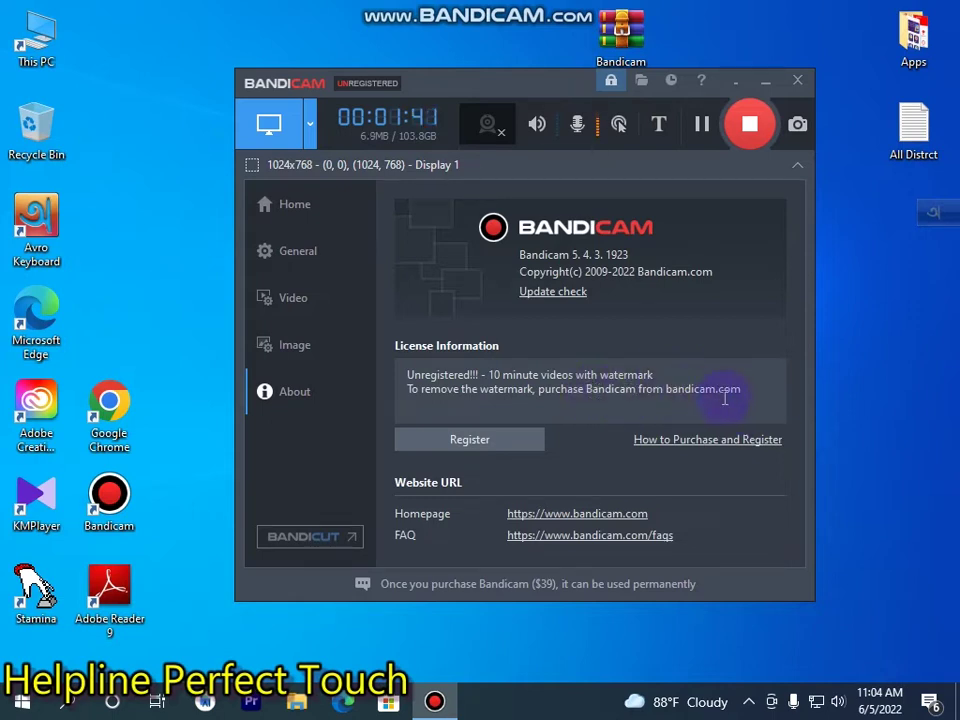
pyautogui.click(510, 445)
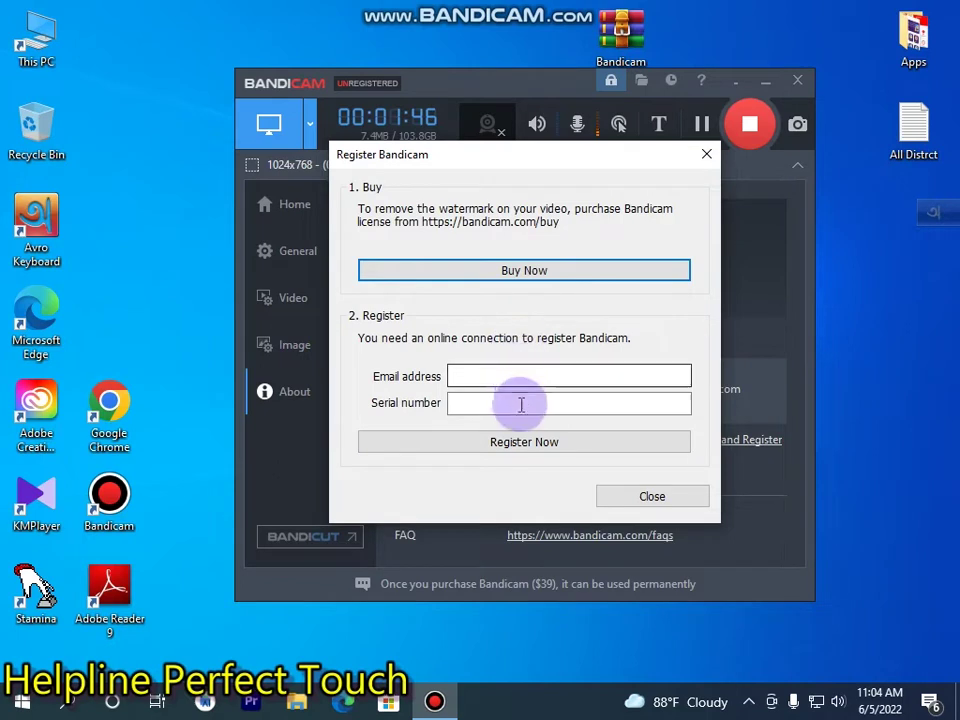
# Open Bandicam's purchase page in Edge with Buy Now.
pyautogui.click(481, 272)
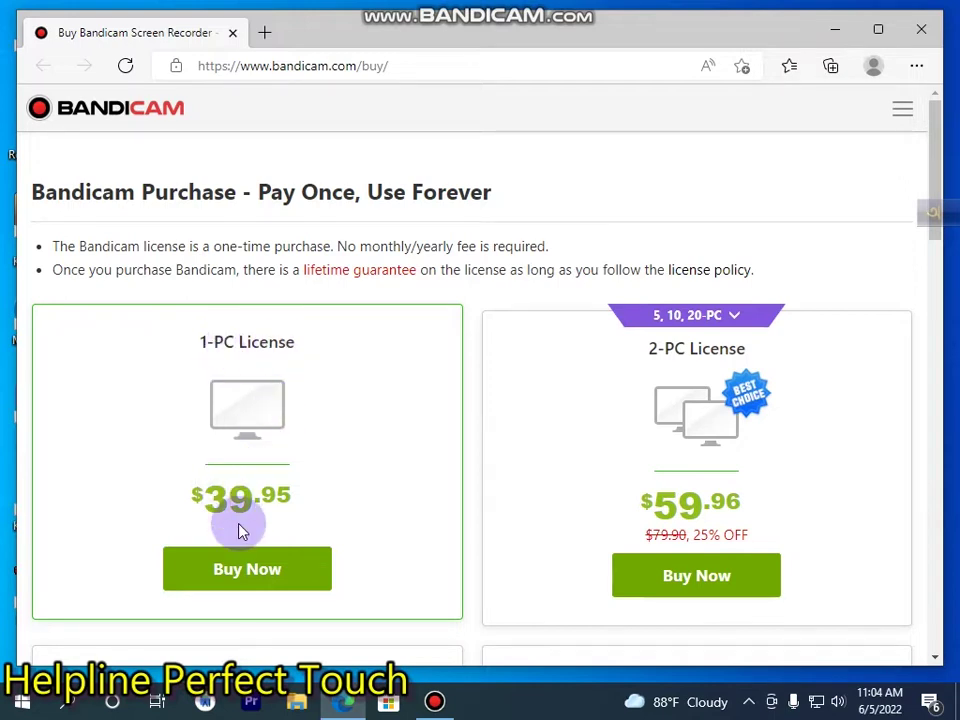
# Review the 1-PC ($39.95) and 2-PC ($59.96) license prices on bandicam.com/buy, then close Edge.
pyautogui.scroll(-1, 279, 506)
pyautogui.scroll(1, 706, 388)
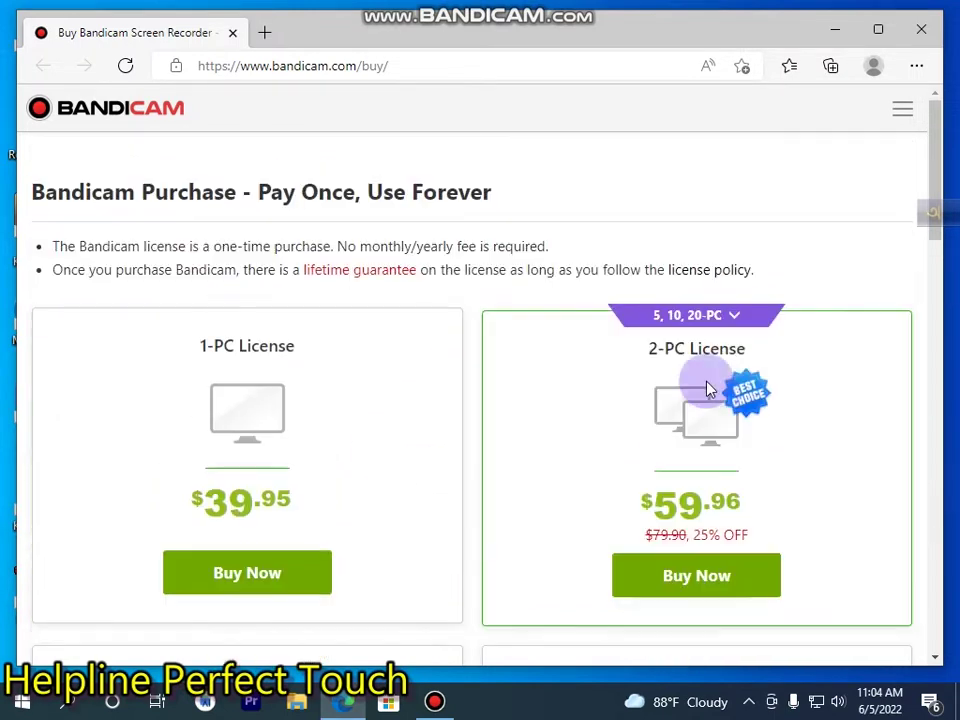
pyautogui.moveTo(660, 339)
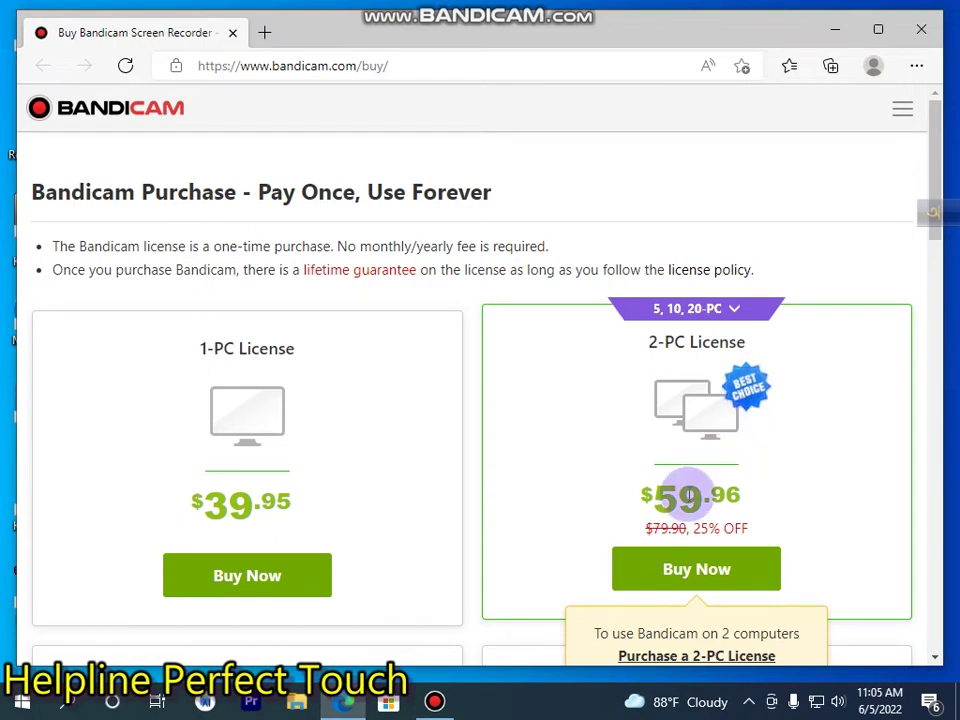
pyautogui.scroll(-1, 700, 492)
pyautogui.scroll(-1, 711, 487)
pyautogui.scroll(-2, 744, 435)
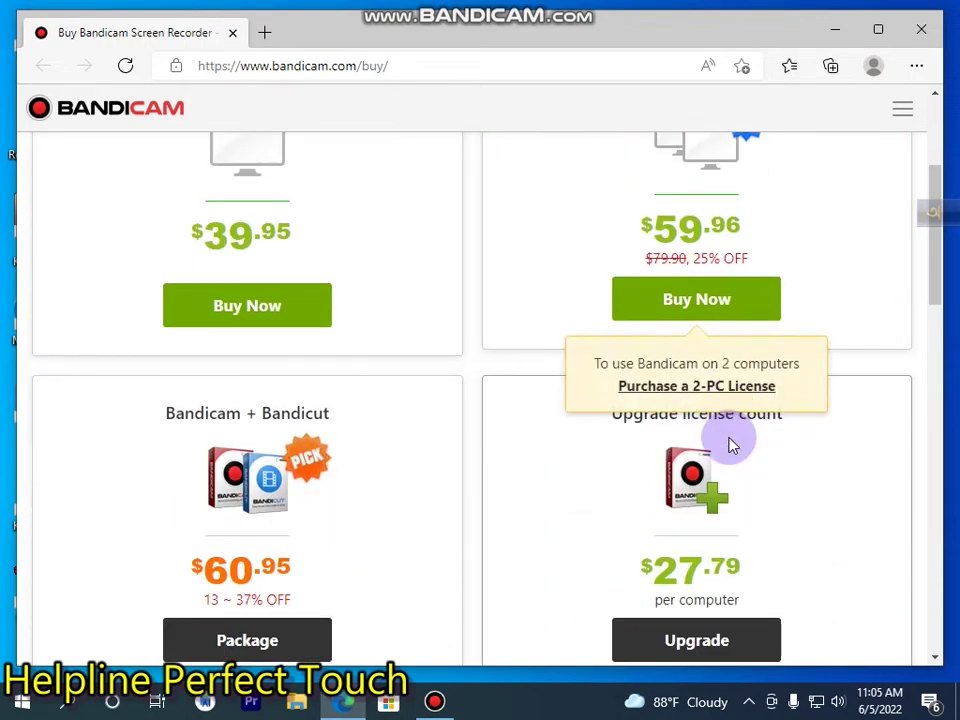
pyautogui.scroll(2, 709, 444)
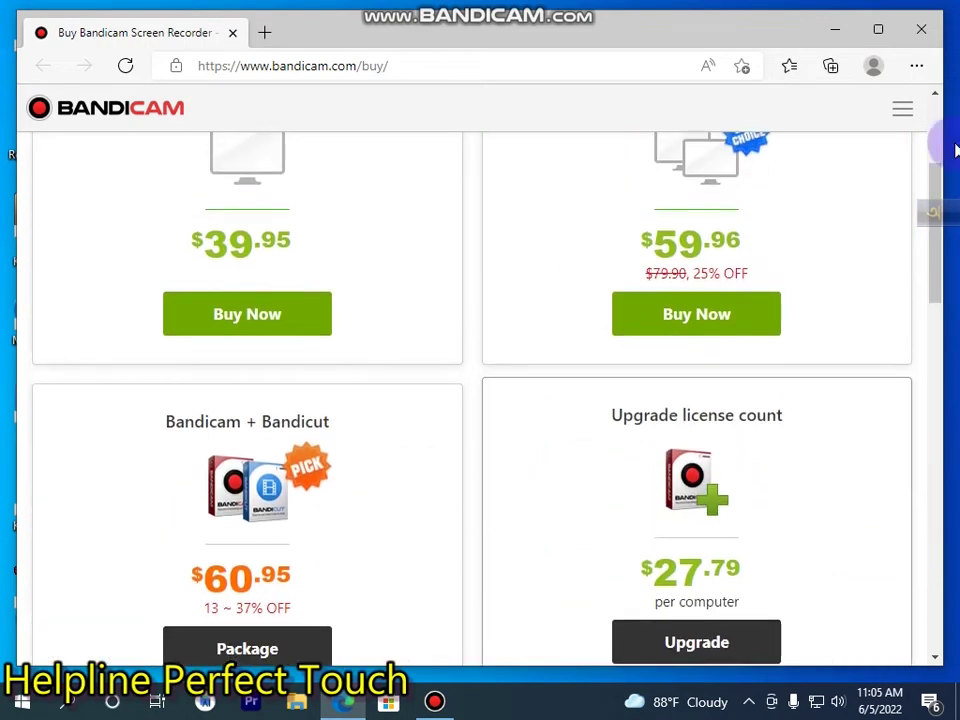
pyautogui.scroll(2, 681, 298)
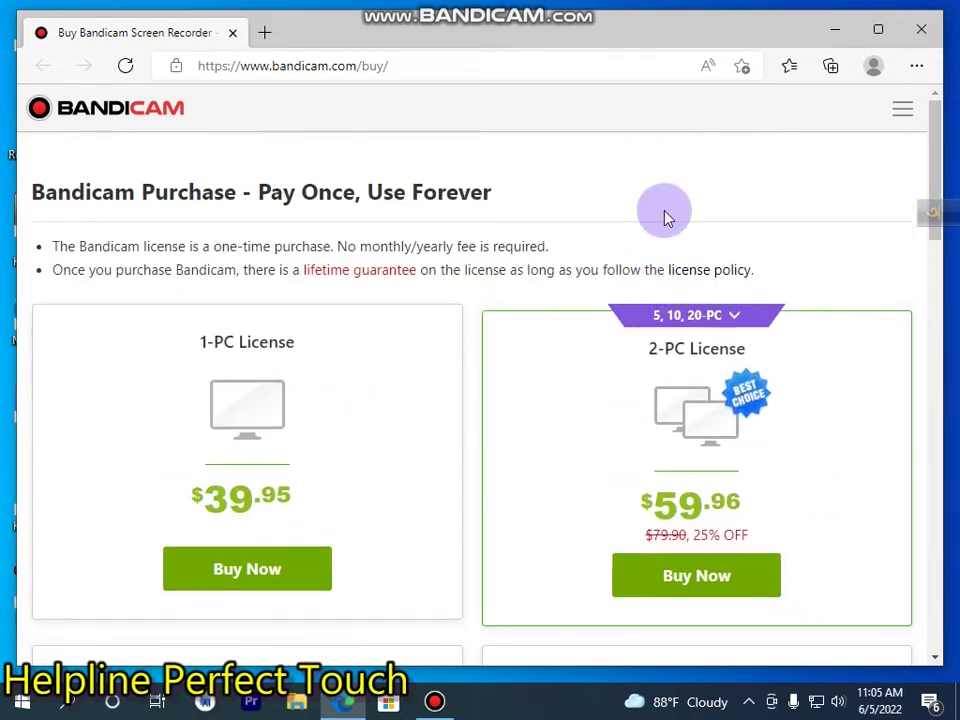
pyautogui.click(918, 30)
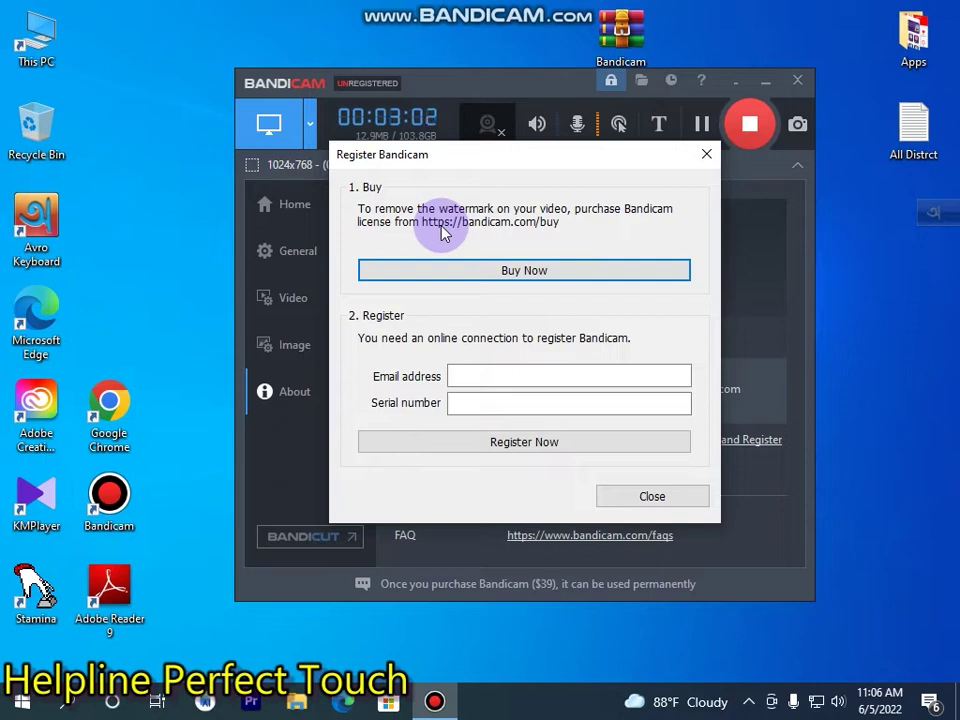
# Close the Register Bandicam dialog to return to the About page.
pyautogui.click(706, 157)
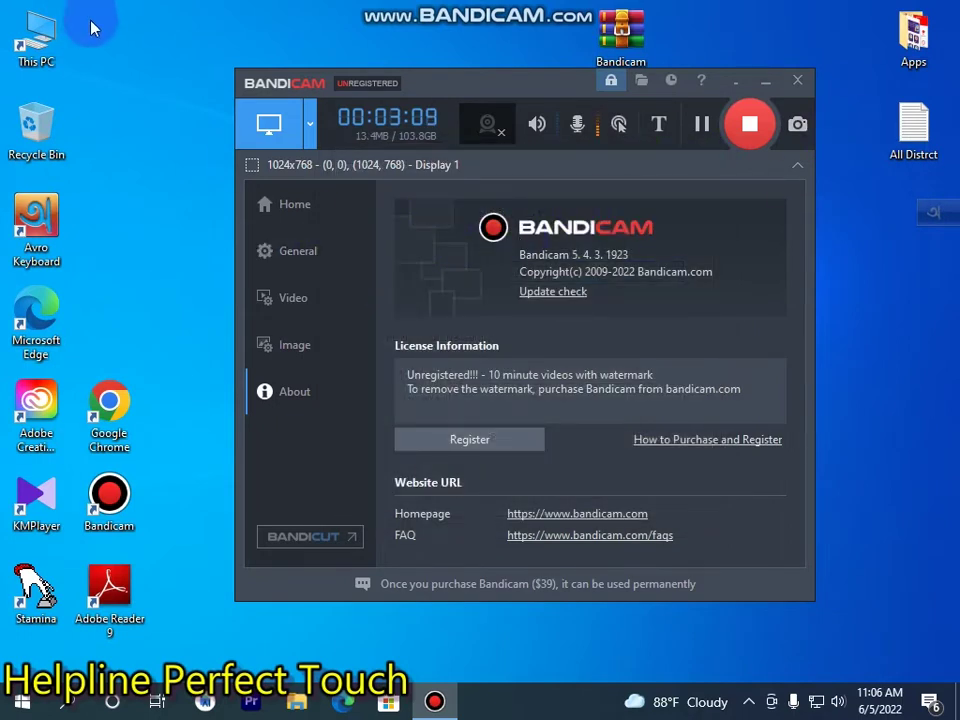
# Refresh the desktop ten times via its right-click menu, then minimize Bandicam.
pyautogui.rightClick(93, 24)
pyautogui.click(165, 80)
pyautogui.rightClick(143, 63)
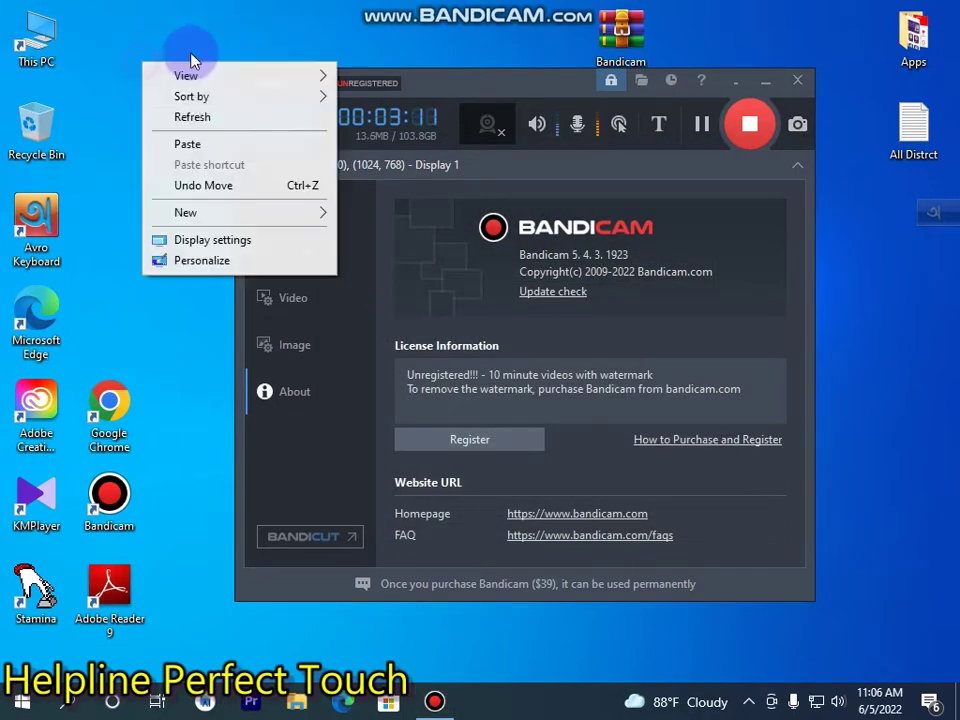
pyautogui.click(212, 120)
pyautogui.rightClick(193, 96)
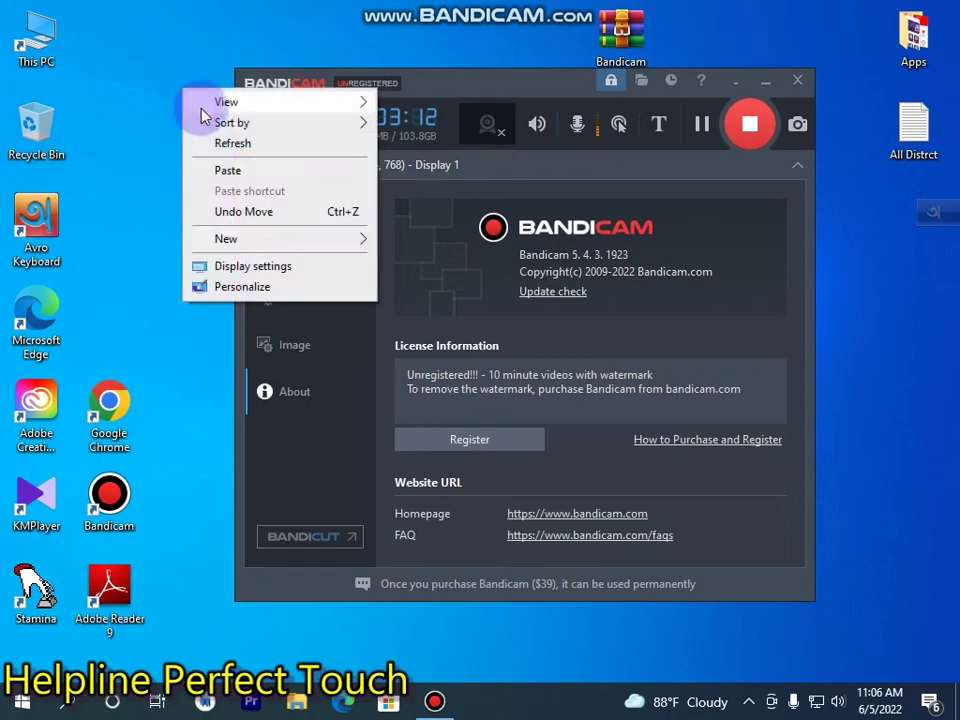
pyautogui.click(223, 145)
pyautogui.rightClick(141, 80)
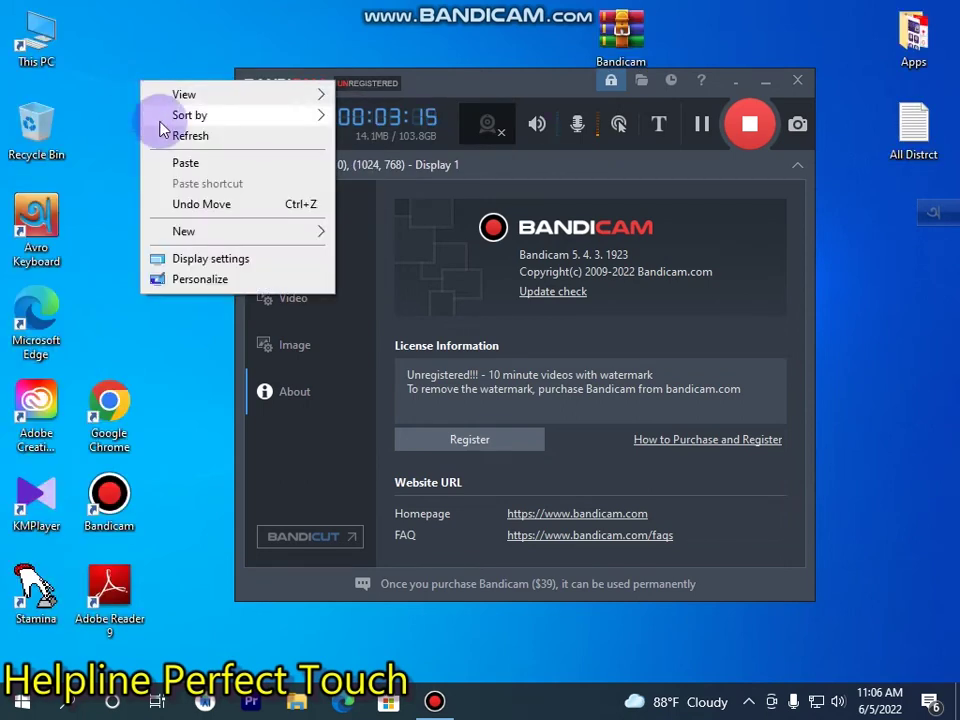
pyautogui.click(163, 133)
pyautogui.rightClick(166, 133)
pyautogui.click(198, 182)
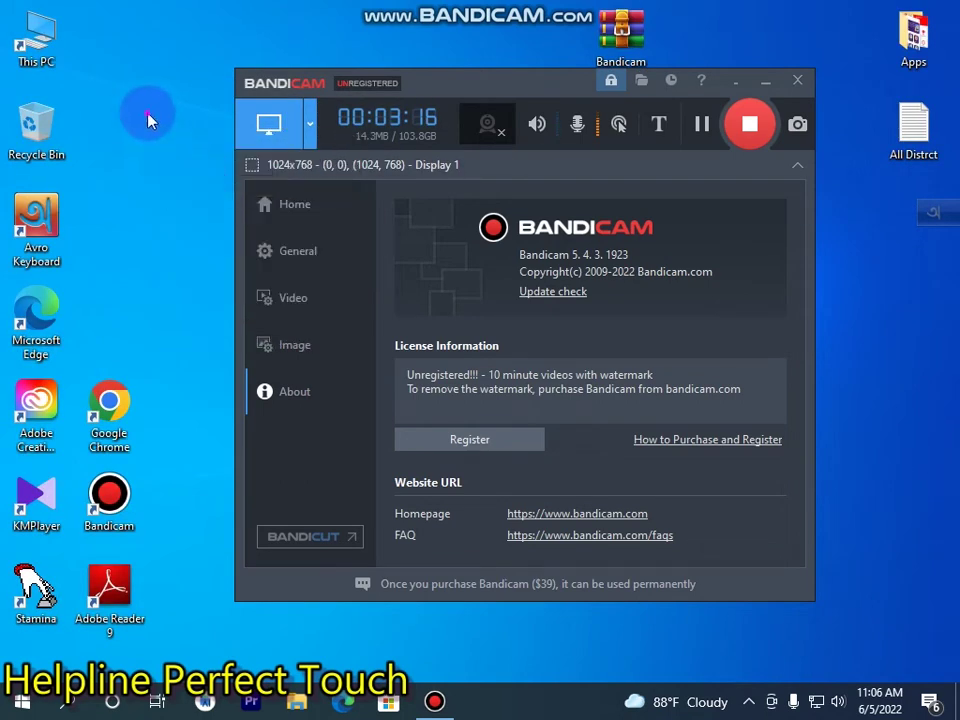
pyautogui.rightClick(152, 119)
pyautogui.click(185, 172)
pyautogui.rightClick(146, 129)
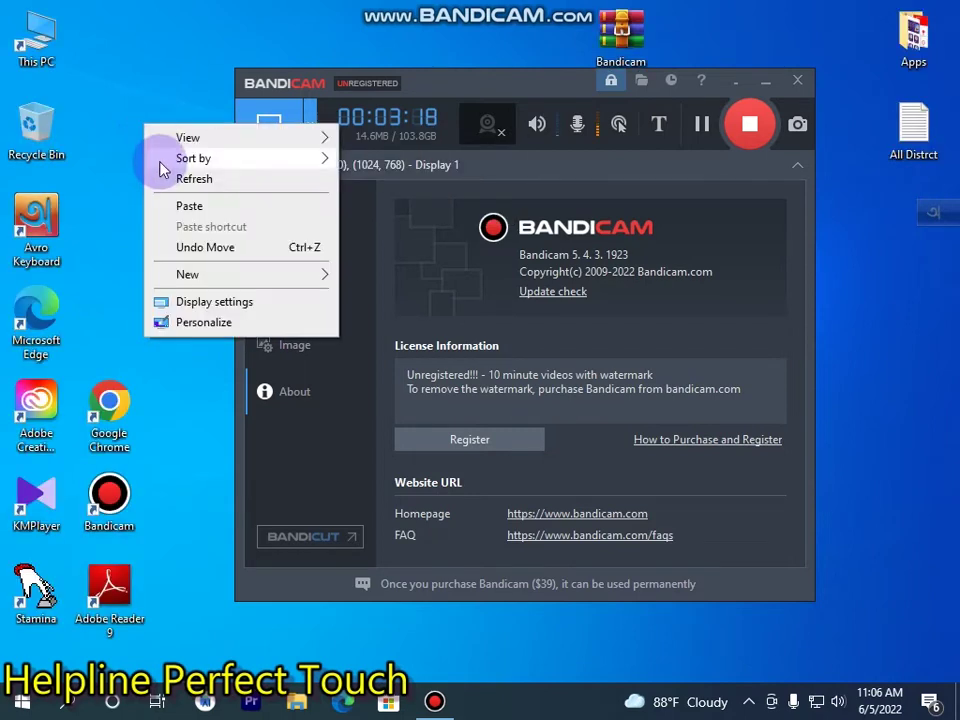
pyautogui.click(166, 178)
pyautogui.rightClick(172, 183)
pyautogui.click(222, 232)
pyautogui.rightClick(172, 163)
pyautogui.click(208, 218)
pyautogui.rightClick(175, 163)
pyautogui.click(210, 217)
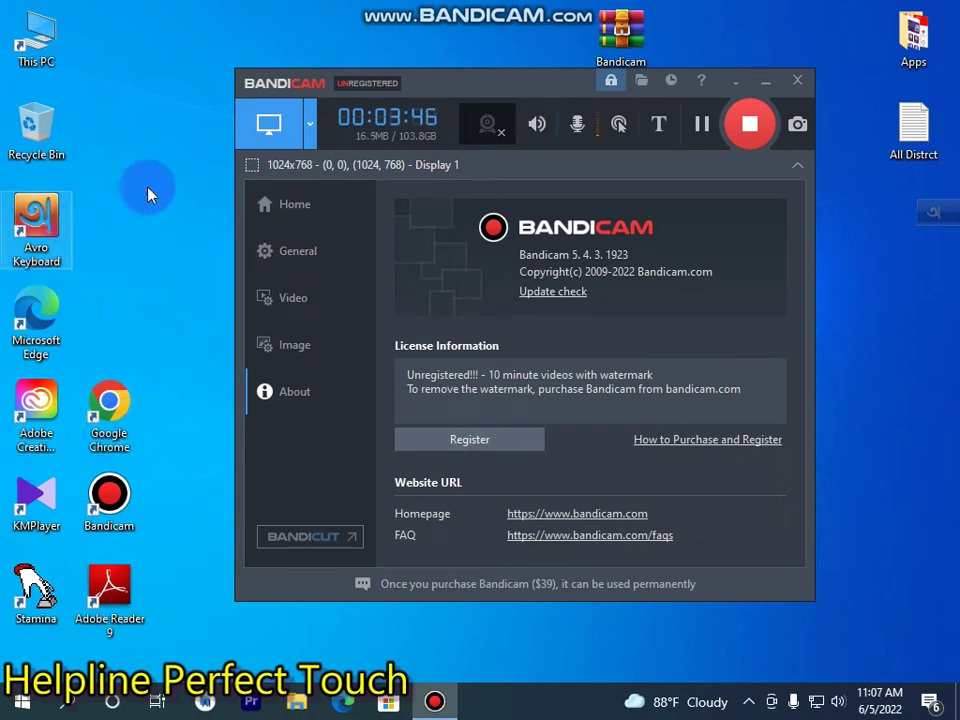
pyautogui.click(763, 88)
# Move the Bandicam archive lower on the desktop and refresh.
pyautogui.moveTo(613, 37); pyautogui.dragTo(605, 125)
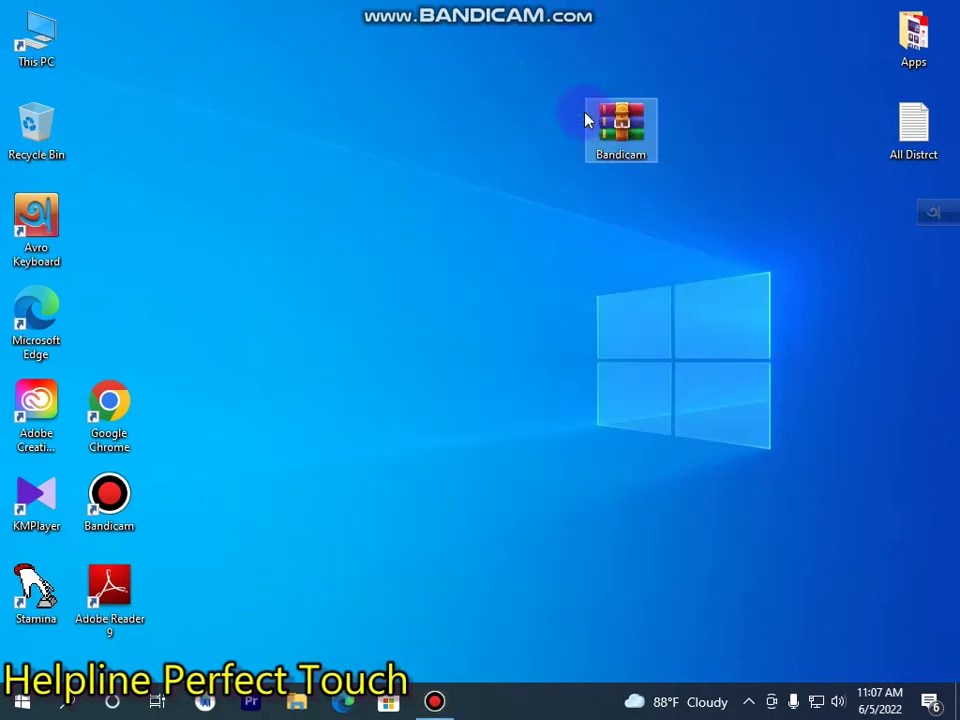
pyautogui.rightClick(390, 70)
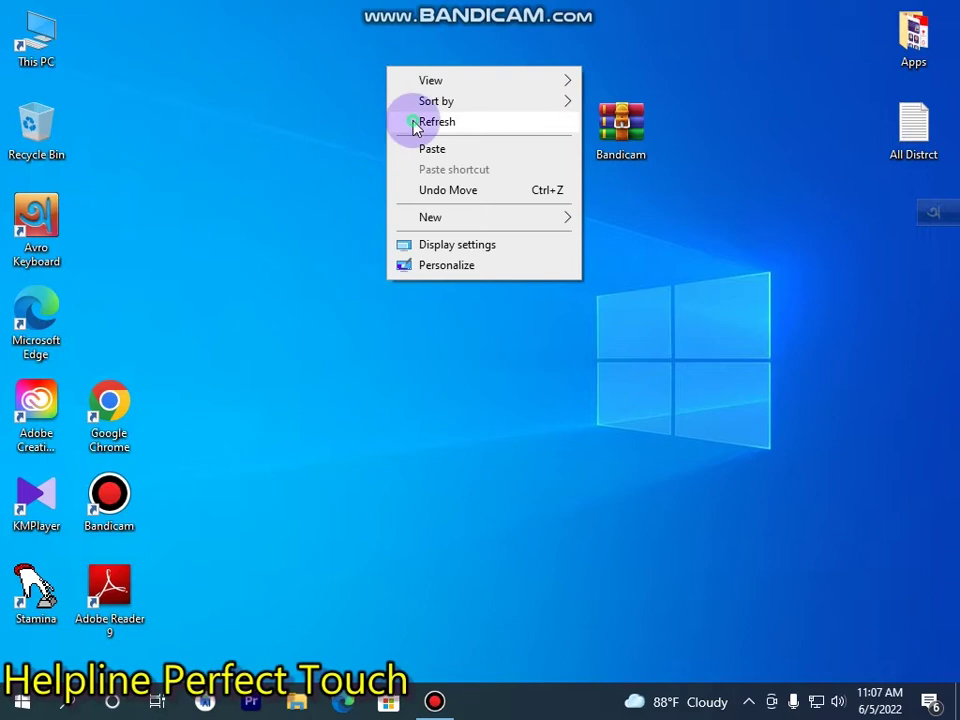
pyautogui.click(410, 121)
# Extract Bandicam.rar into a Bandicam folder on the desktop, entering the archive password.
pyautogui.click(626, 137)
pyautogui.rightClick(626, 137)
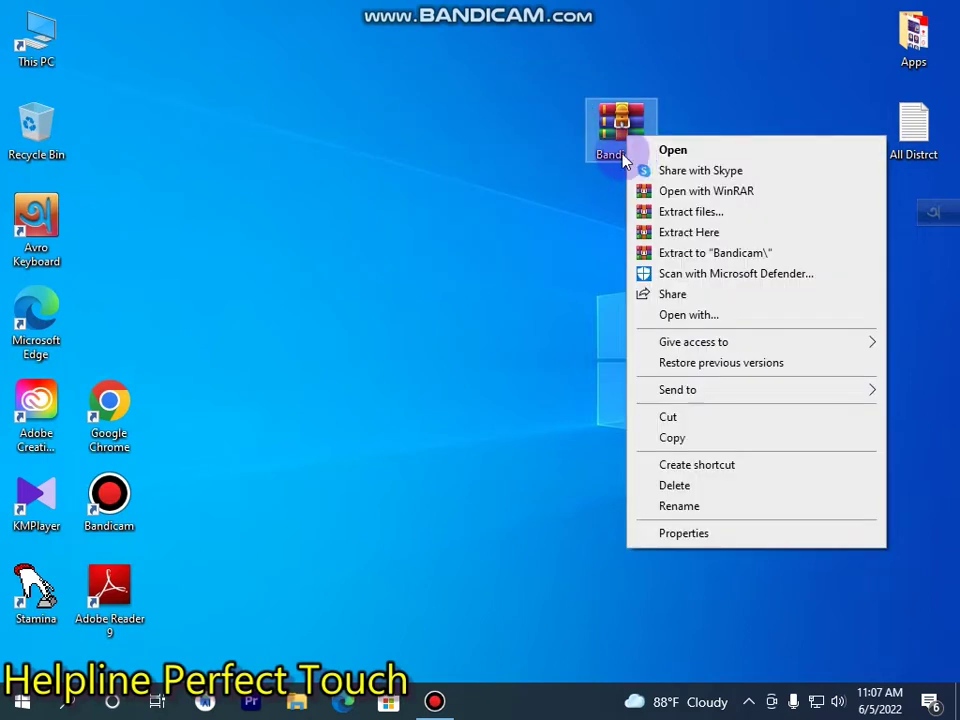
pyautogui.click(699, 216)
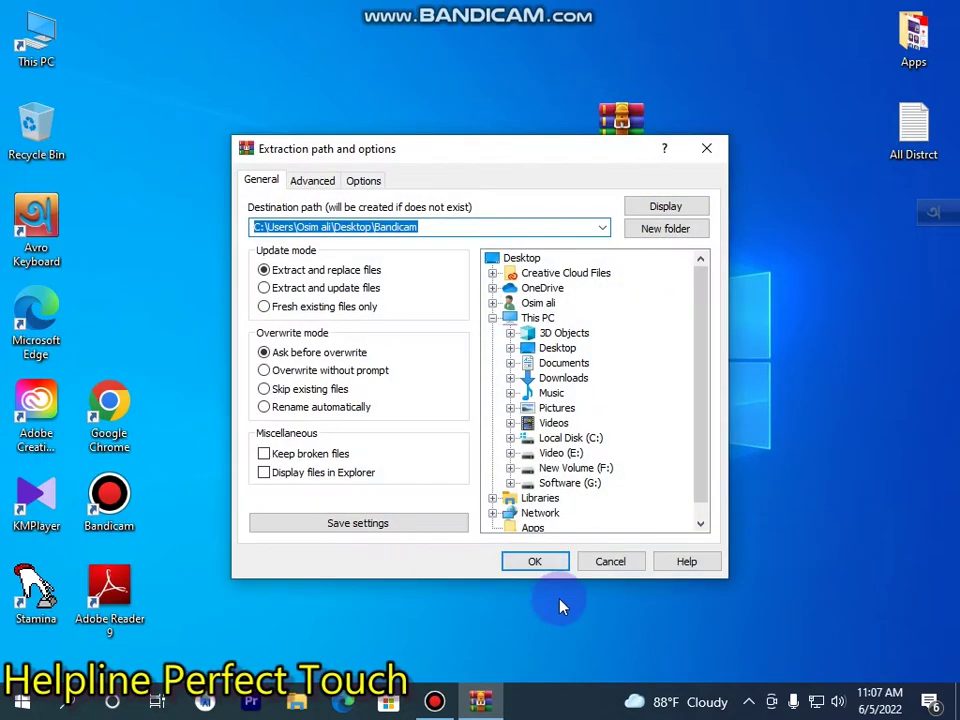
pyautogui.click(543, 561)
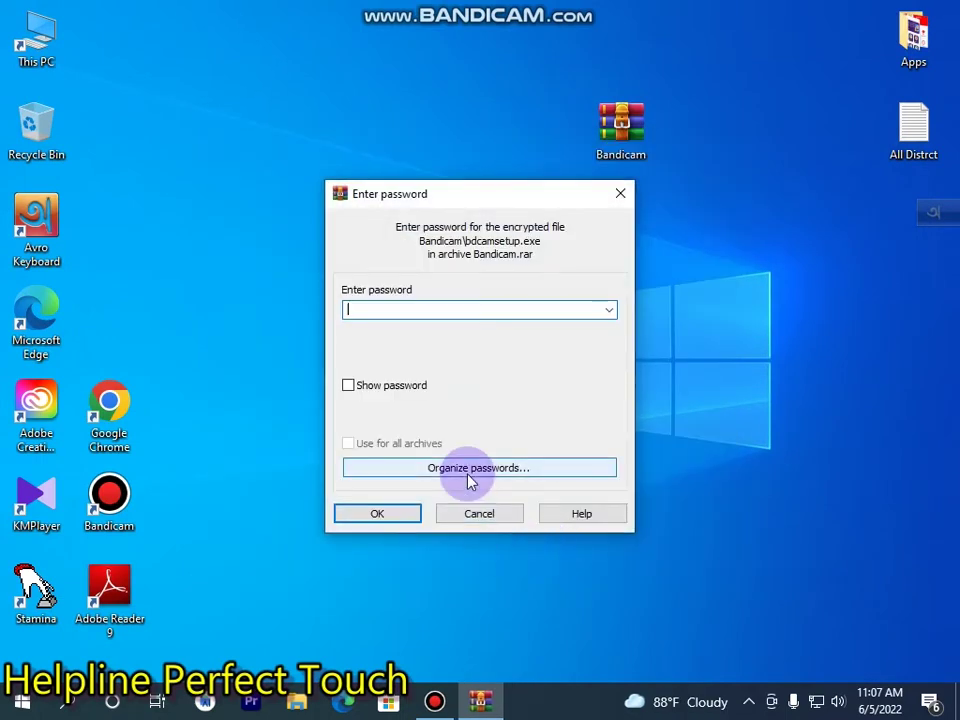
pyautogui.write('123')
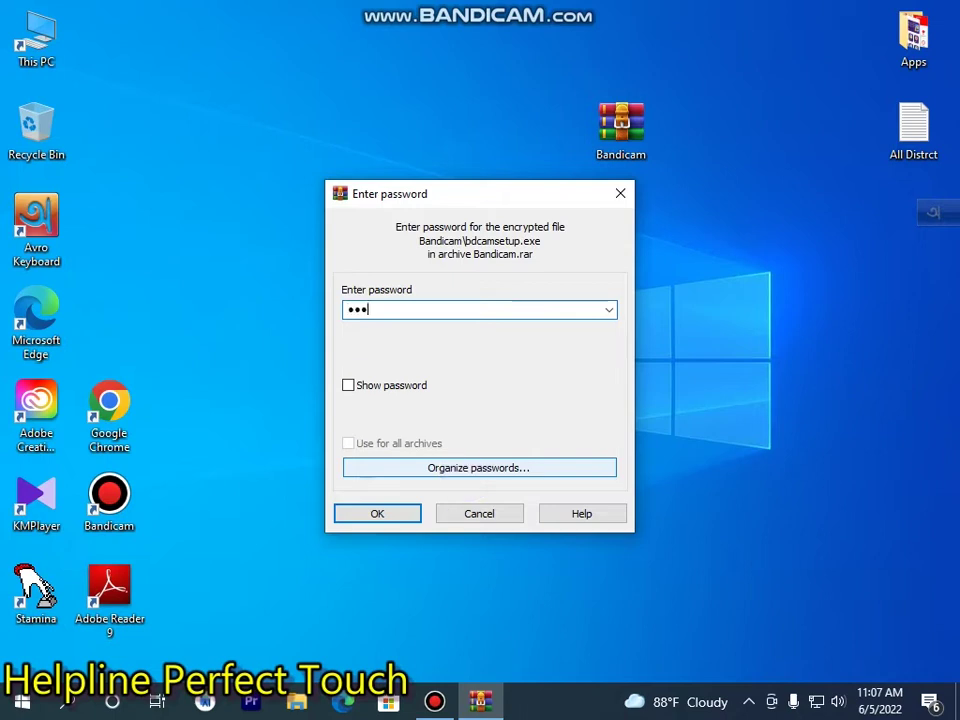
pyautogui.press('Return')
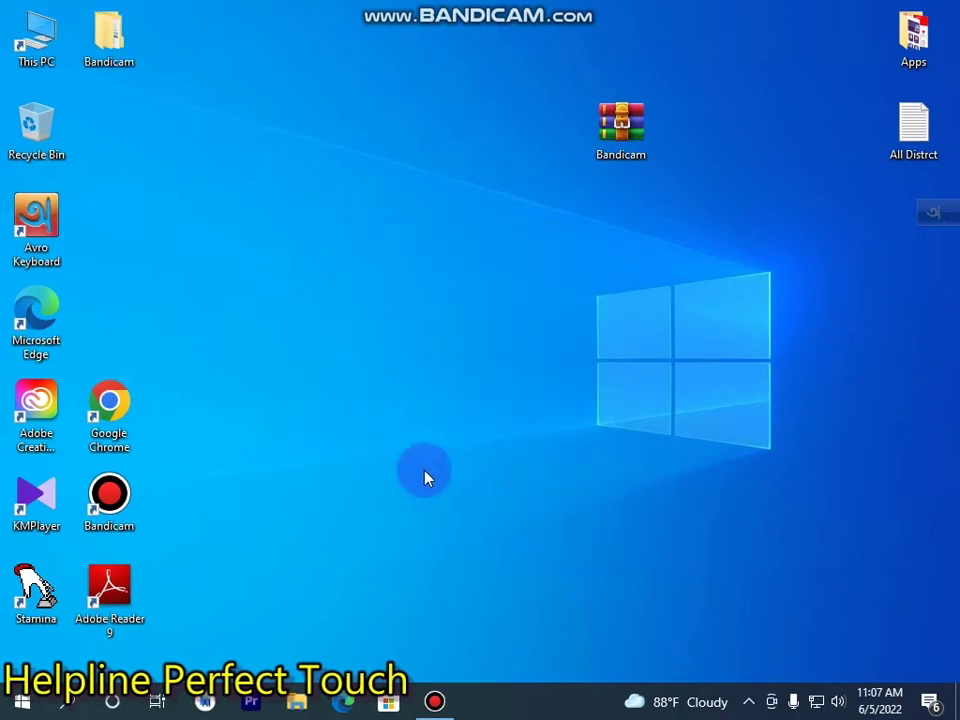
# Move the new Bandicam folder to the desktop top beside the archive and refresh three times.
pyautogui.moveTo(95, 32); pyautogui.dragTo(574, 30)
pyautogui.rightClick(430, 65)
pyautogui.click(434, 118)
pyautogui.rightClick(414, 122)
pyautogui.click(471, 176)
pyautogui.rightClick(478, 182)
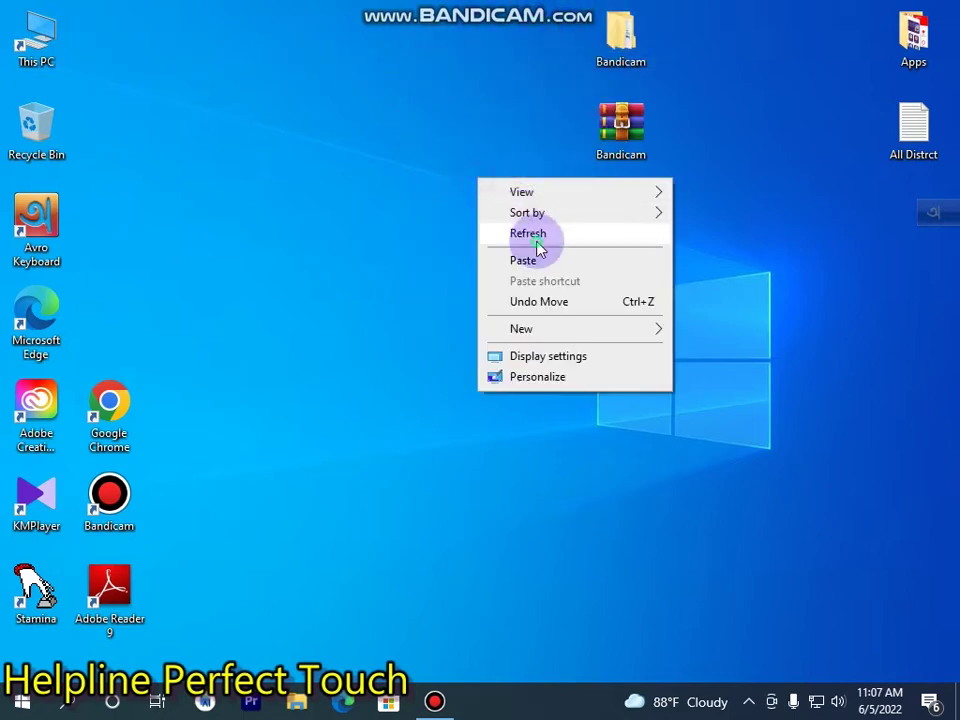
pyautogui.click(536, 234)
# Open the extracted Bandicam folder and its inner Bandicam folder.
pyautogui.doubleClick(626, 45)
pyautogui.click(268, 133)
pyautogui.doubleClick(268, 133)
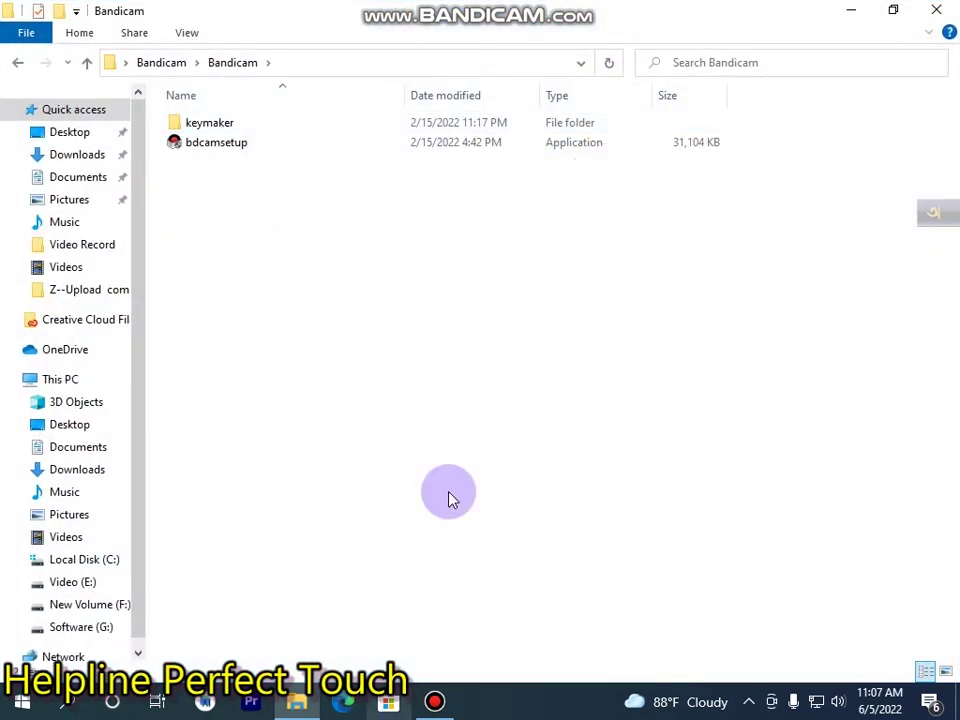
# Reposition the window and refresh the Bandicam folder contents twice.
pyautogui.moveTo(480, 396); pyautogui.dragTo(462, 642)
pyautogui.rightClick(421, 312)
pyautogui.click(476, 389)
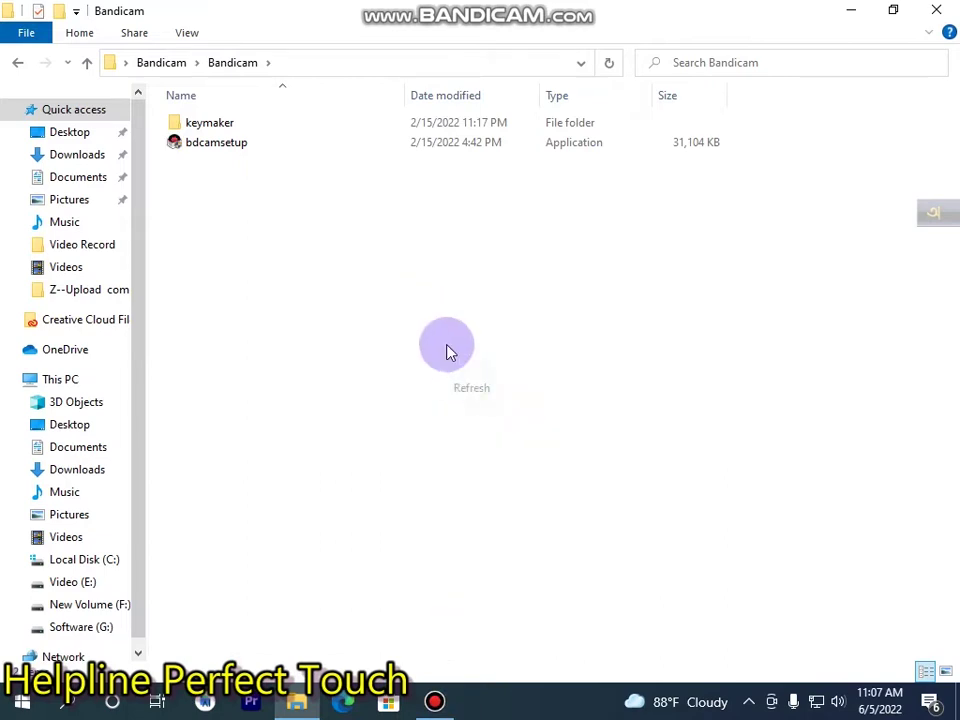
pyautogui.rightClick(438, 330)
pyautogui.click(477, 405)
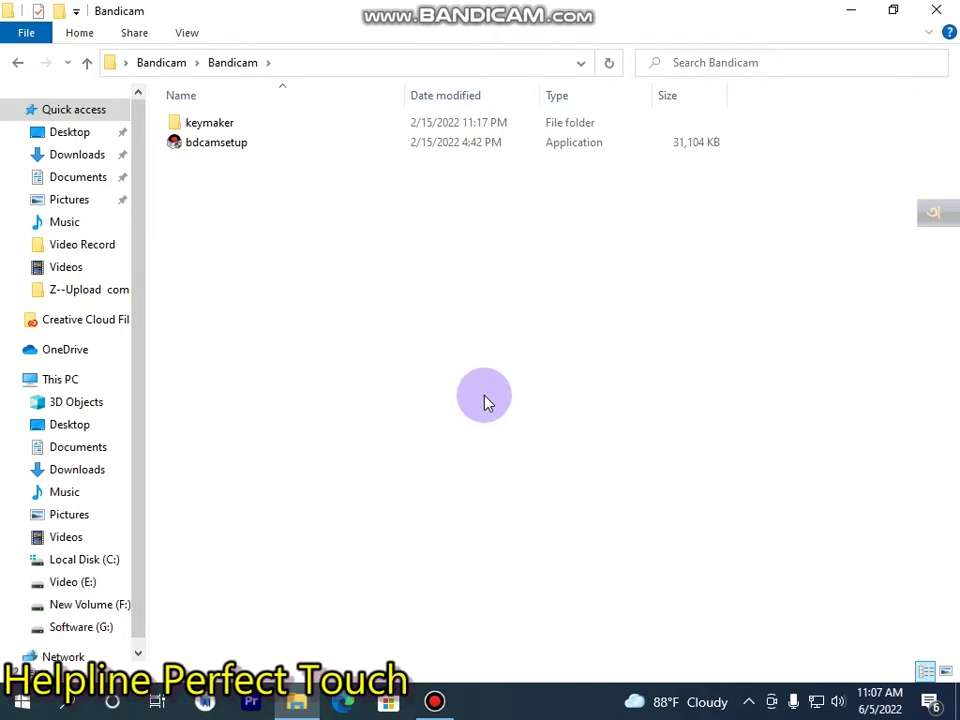
# Open the keymaker folder and show its files as Large icons.
pyautogui.doubleClick(284, 137)
pyautogui.rightClick(362, 274)
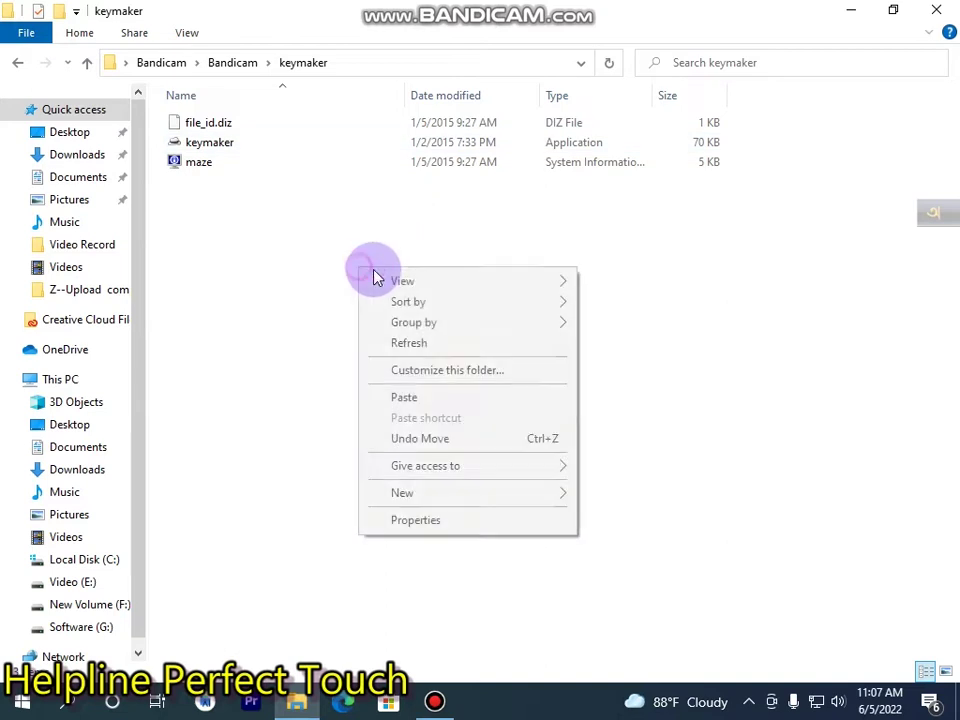
pyautogui.moveTo(406, 284)
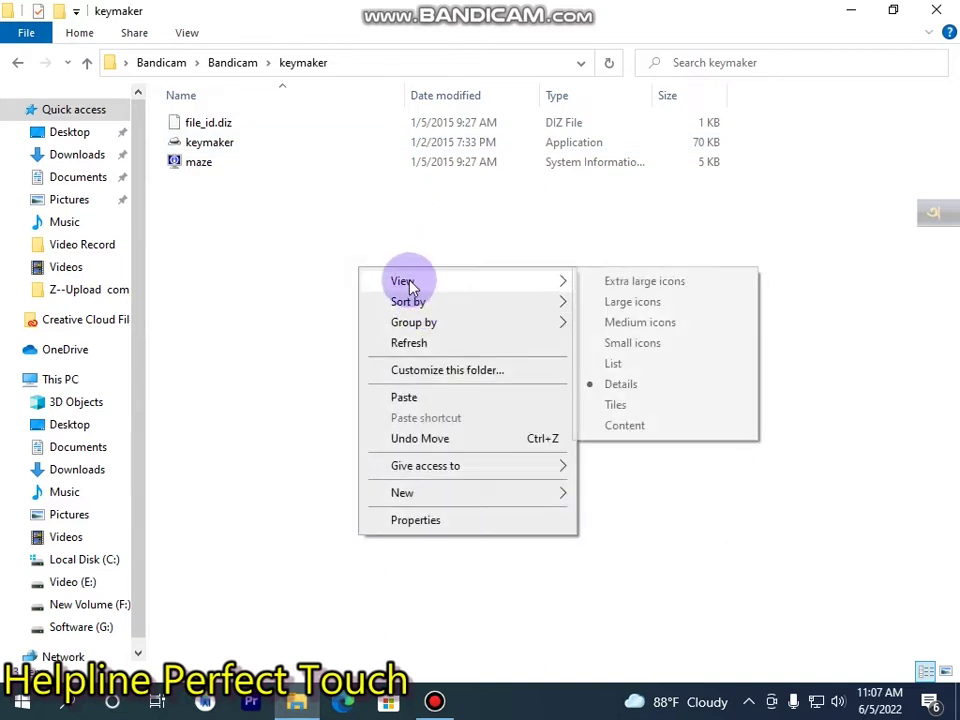
pyautogui.click(643, 304)
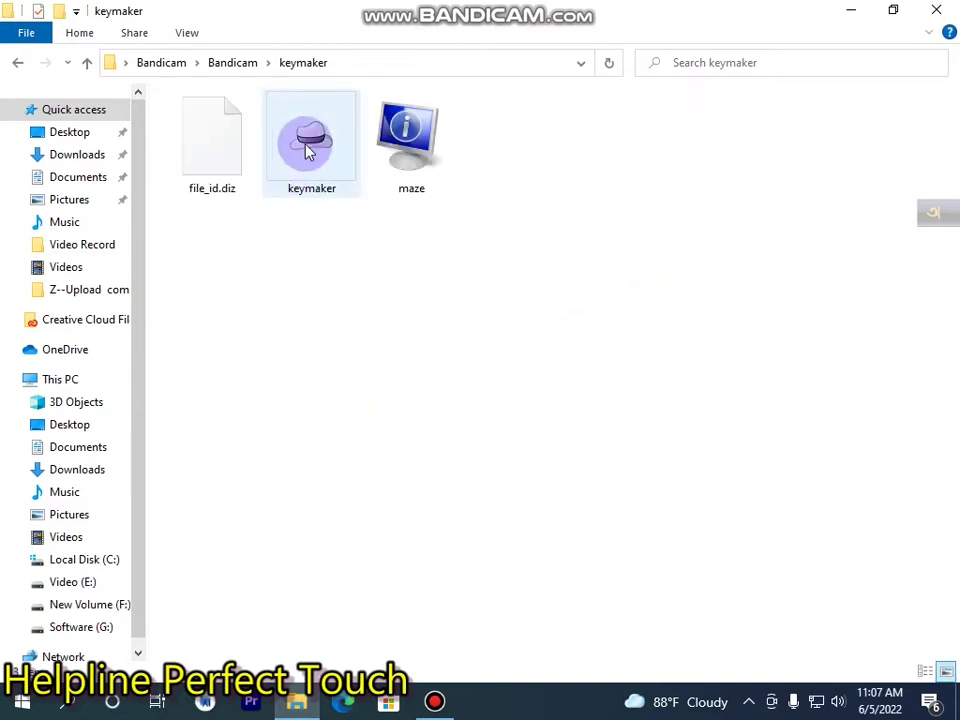
# Refresh the keymaker folder and switch its view to a compact list.
pyautogui.rightClick(345, 231)
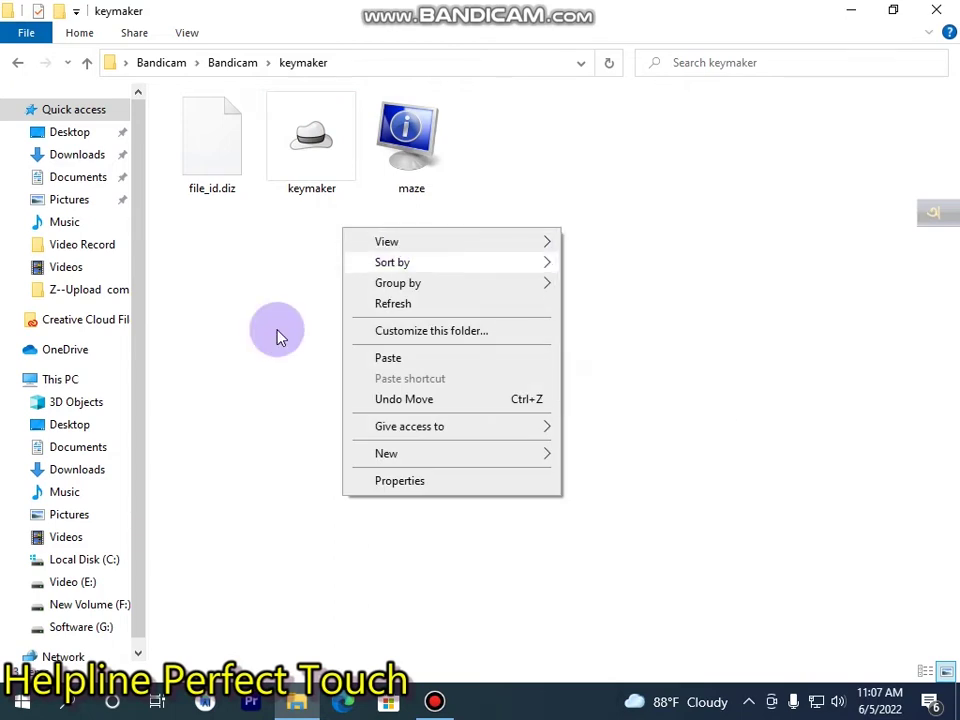
pyautogui.click(261, 336)
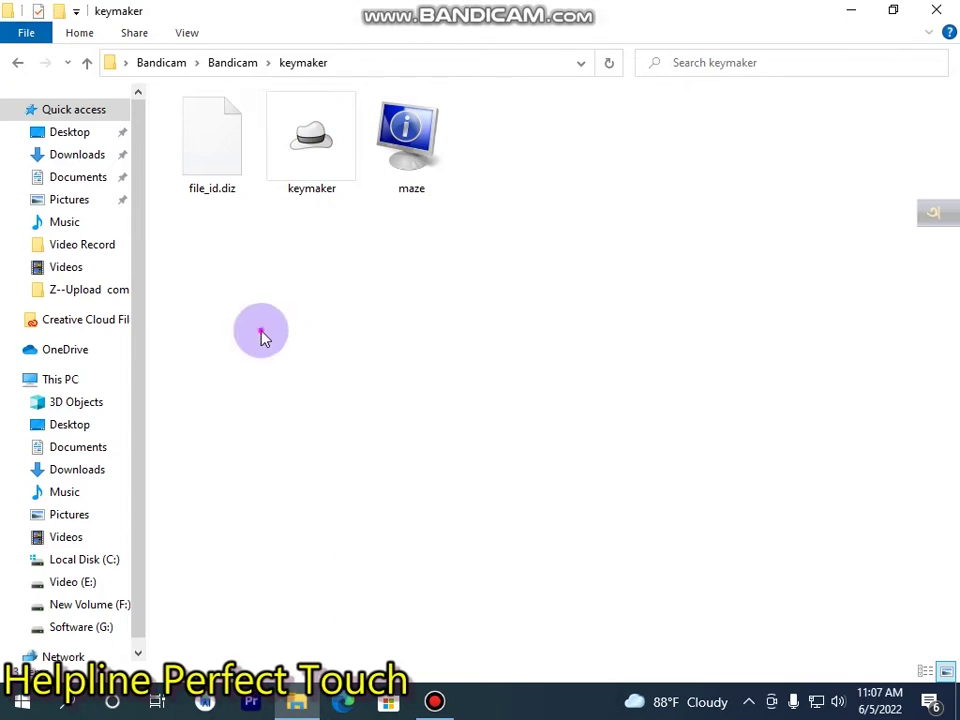
pyautogui.rightClick(261, 336)
pyautogui.click(343, 410)
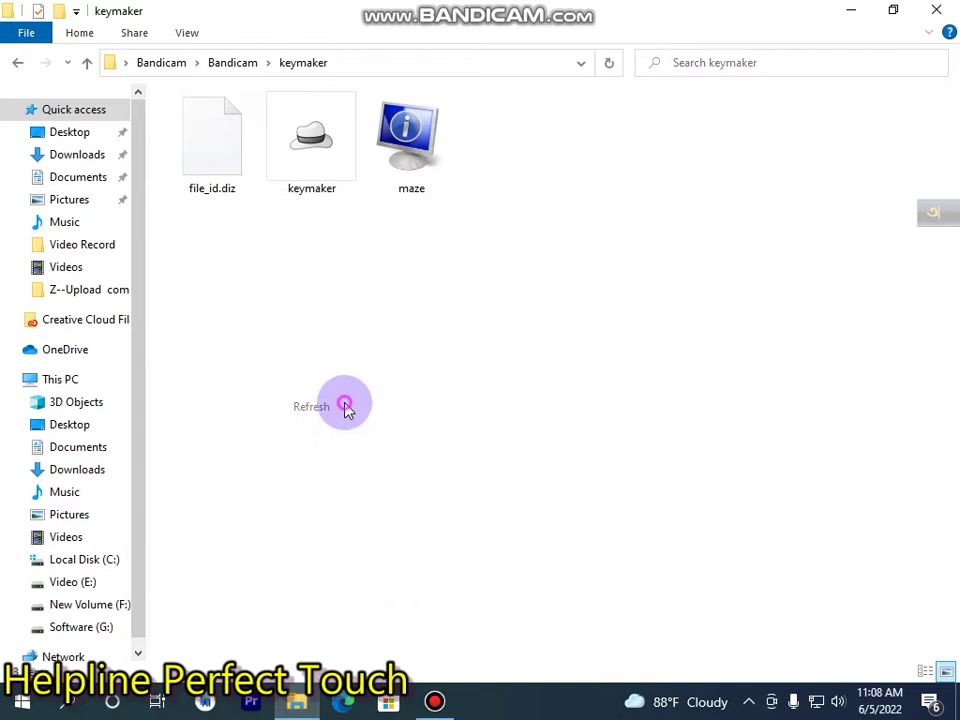
pyautogui.rightClick(345, 406)
pyautogui.moveTo(483, 419)
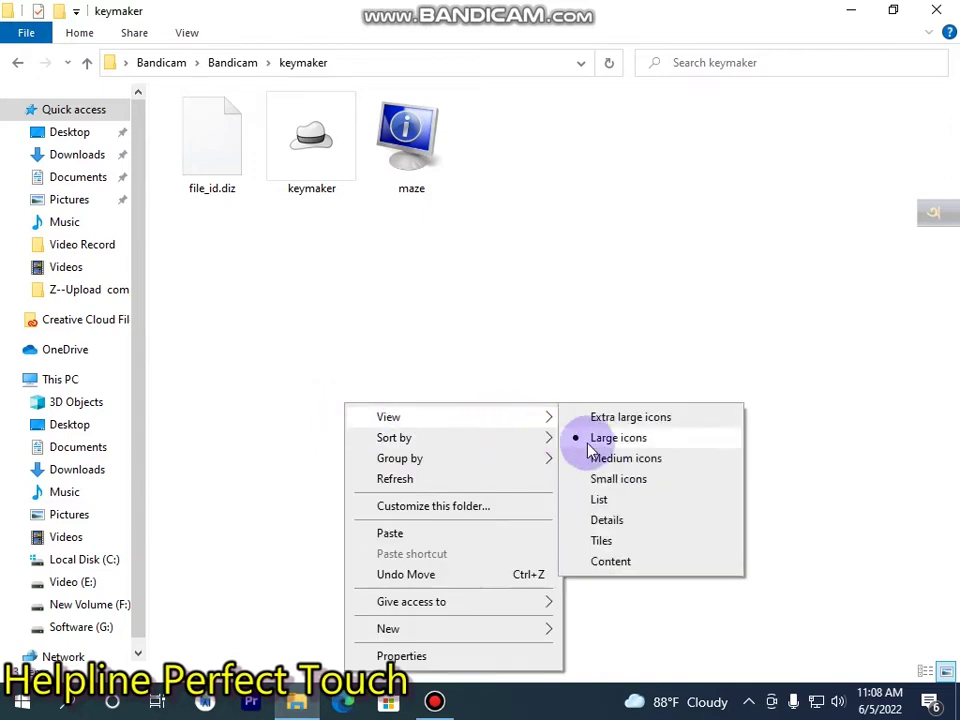
pyautogui.click(600, 499)
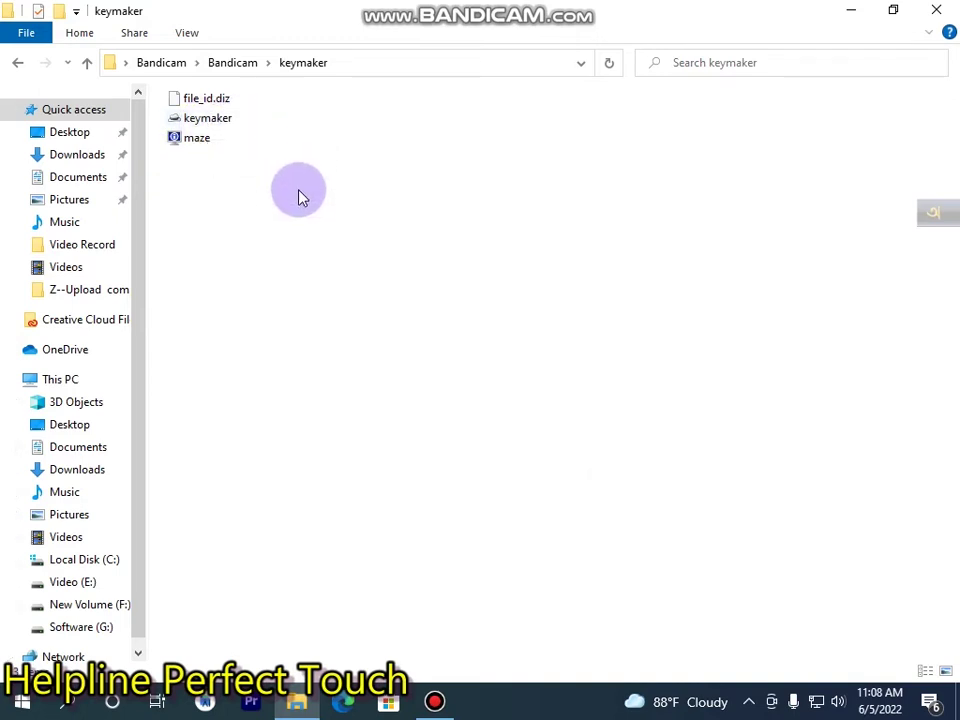
# Switch back to Large icons, refresh twice, and dismiss the keymaker program's context menu.
pyautogui.rightClick(330, 165)
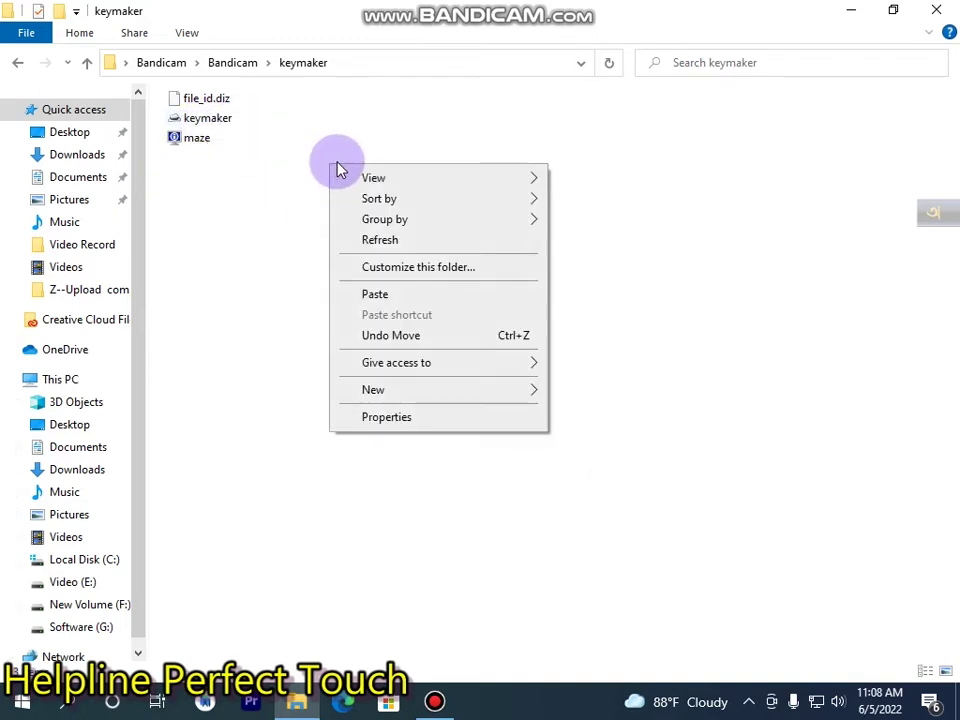
pyautogui.moveTo(365, 180)
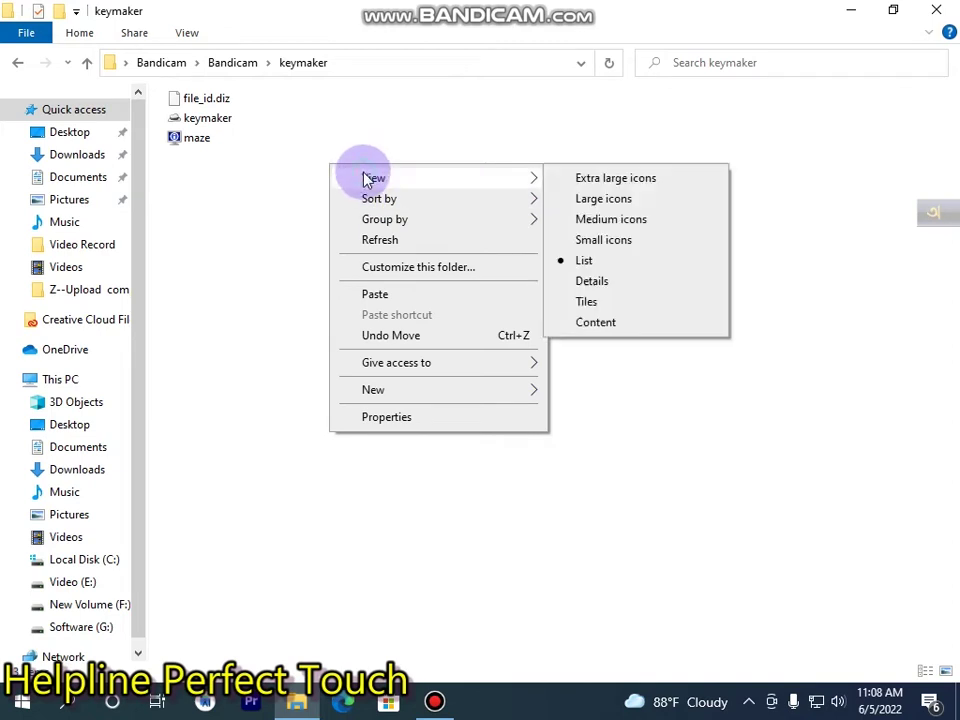
pyautogui.click(605, 200)
pyautogui.rightClick(530, 208)
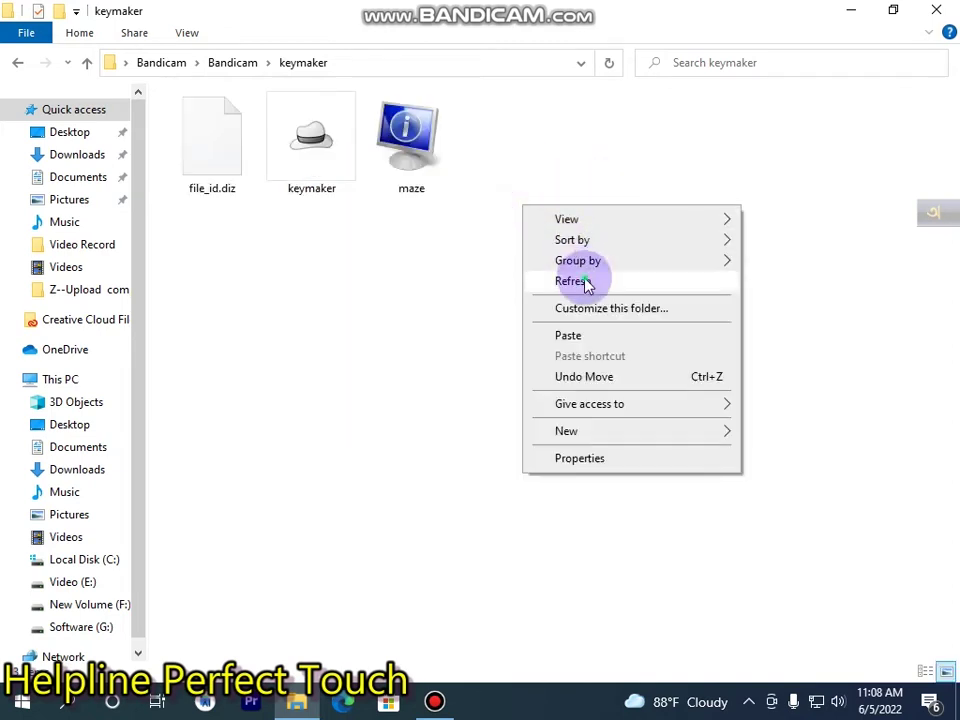
pyautogui.click(578, 281)
pyautogui.rightClick(490, 262)
pyautogui.click(534, 339)
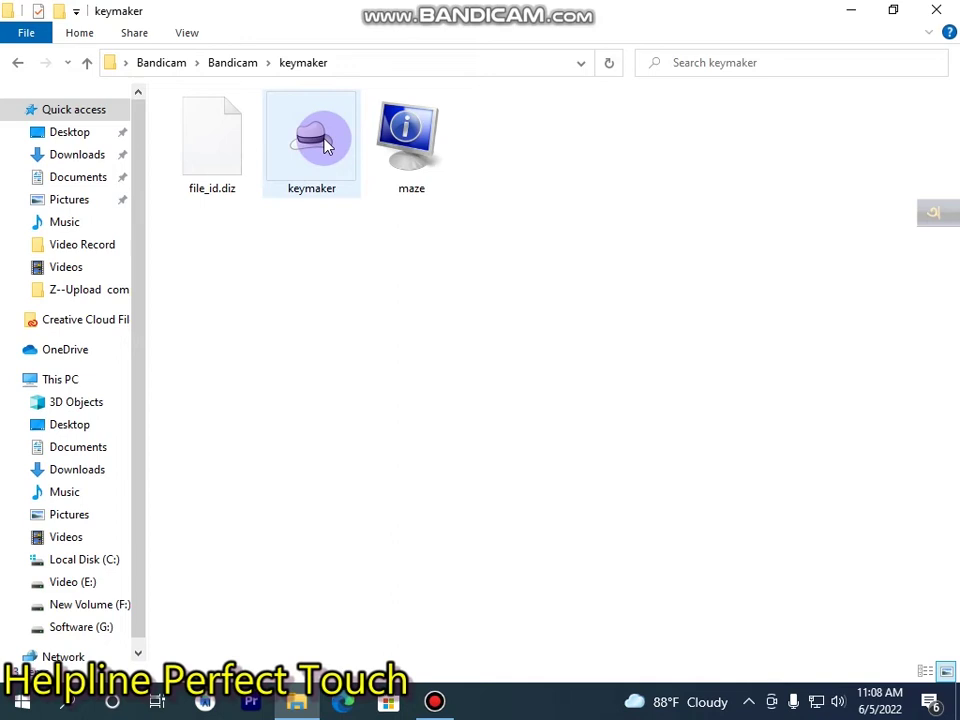
pyautogui.click(325, 145)
pyautogui.rightClick(325, 145)
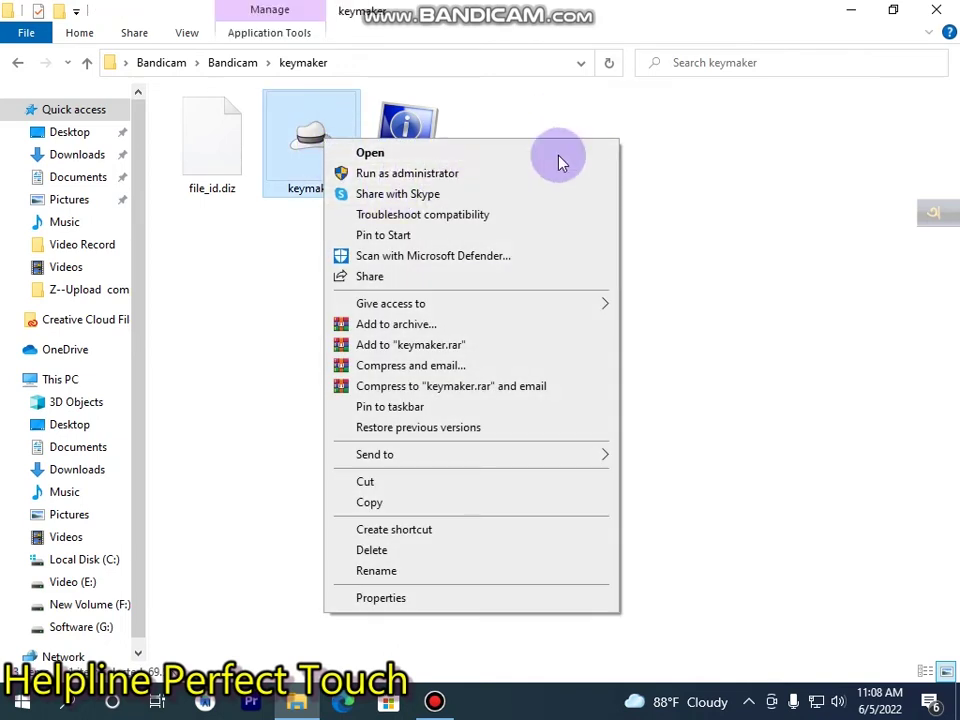
pyautogui.click(641, 137)
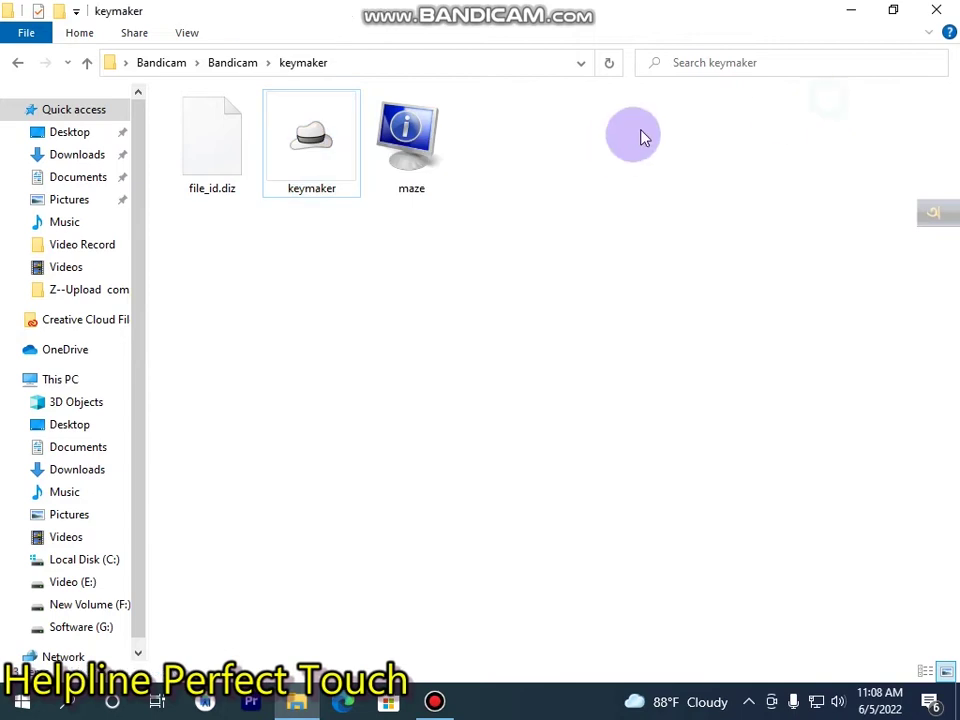
# Minimize the keymaker folder window, then restore and minimize Bandicam to reveal the desktop.
pyautogui.click(845, 9)
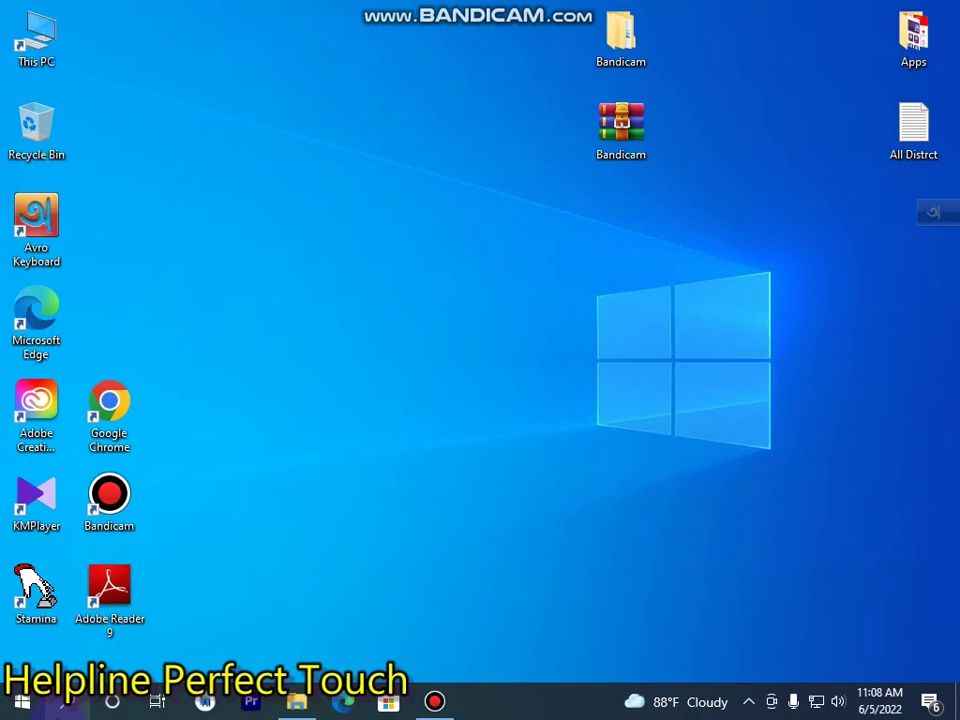
pyautogui.click(434, 701)
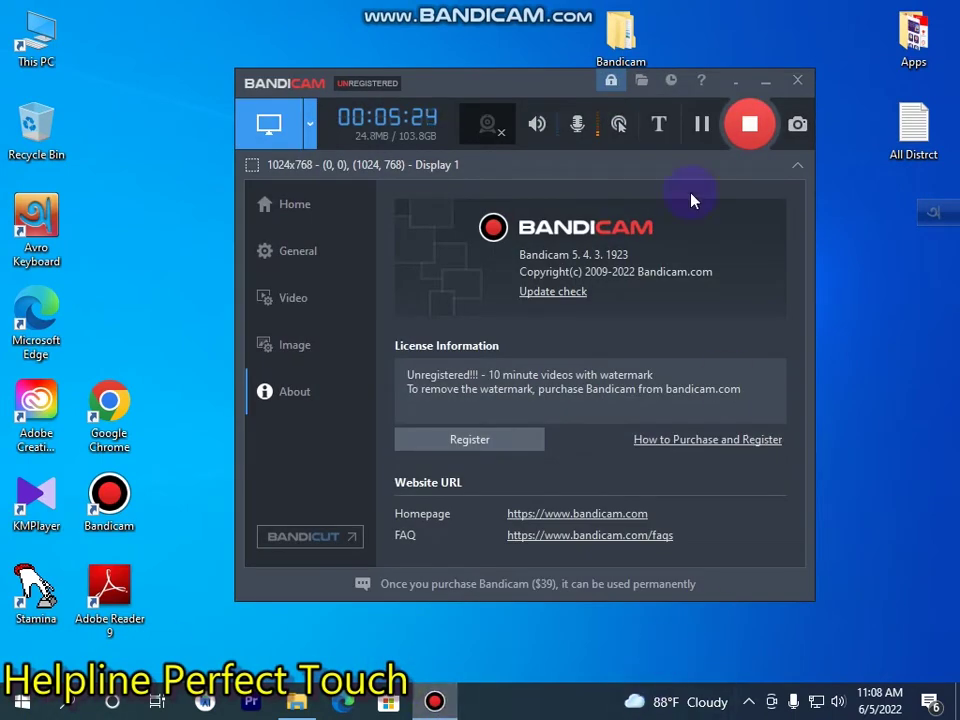
pyautogui.click(740, 134)
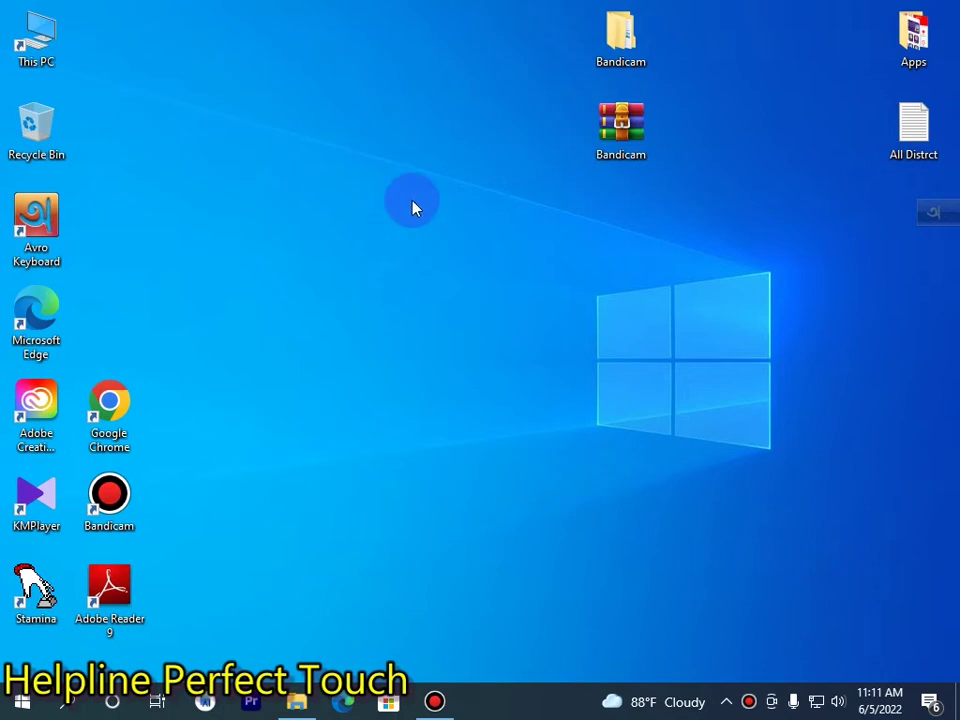
pyautogui.rightClick(345, 212)
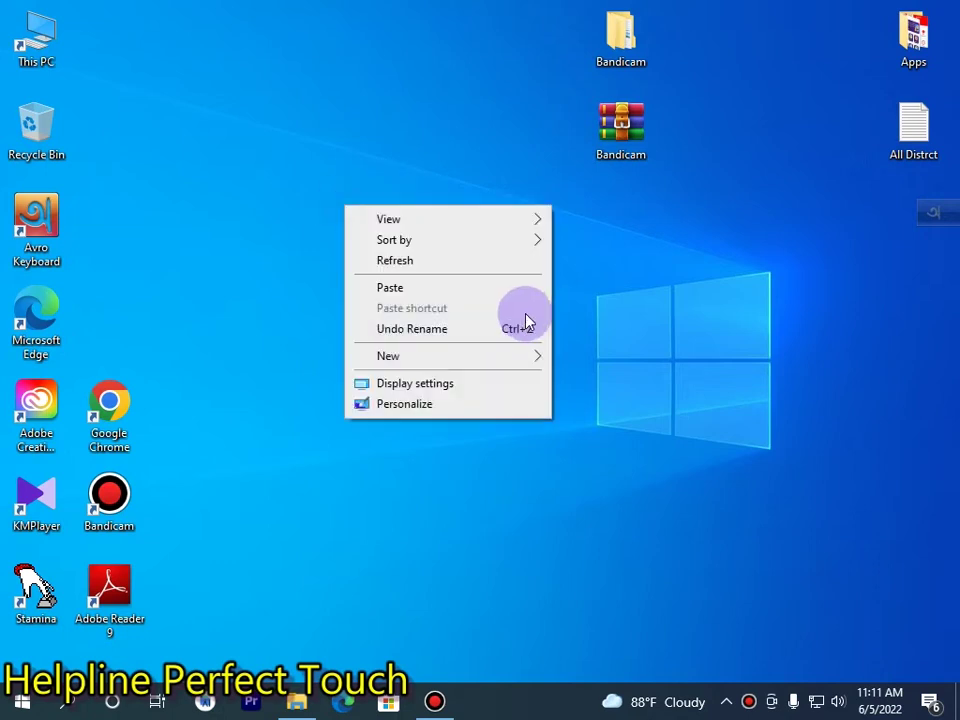
pyautogui.rightClick(378, 265)
pyautogui.rightClick(446, 322)
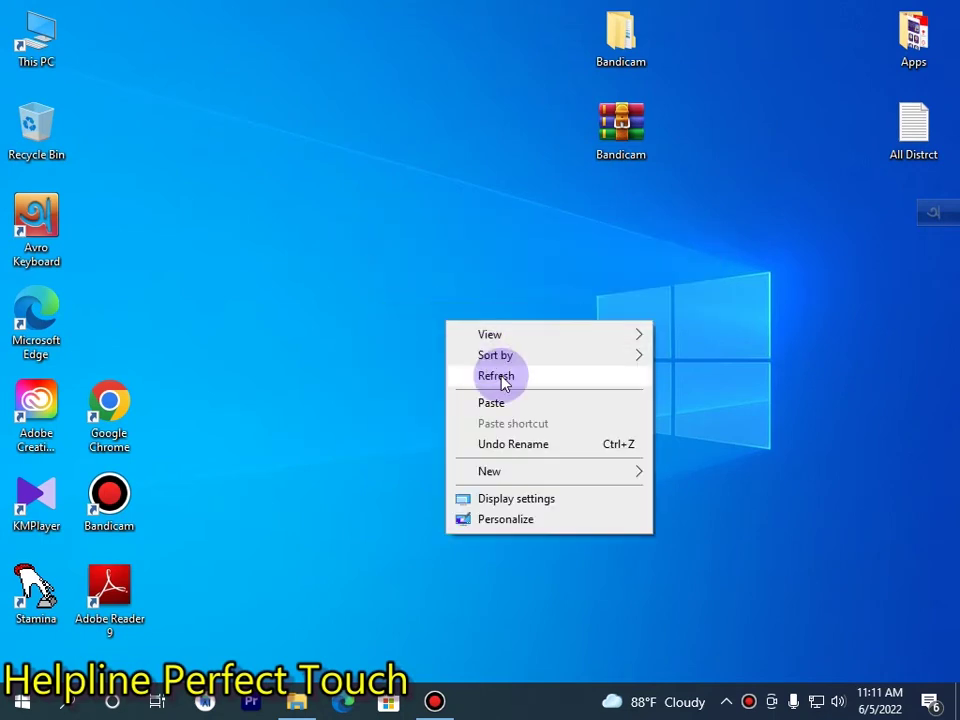
pyautogui.click(499, 377)
pyautogui.click(437, 703)
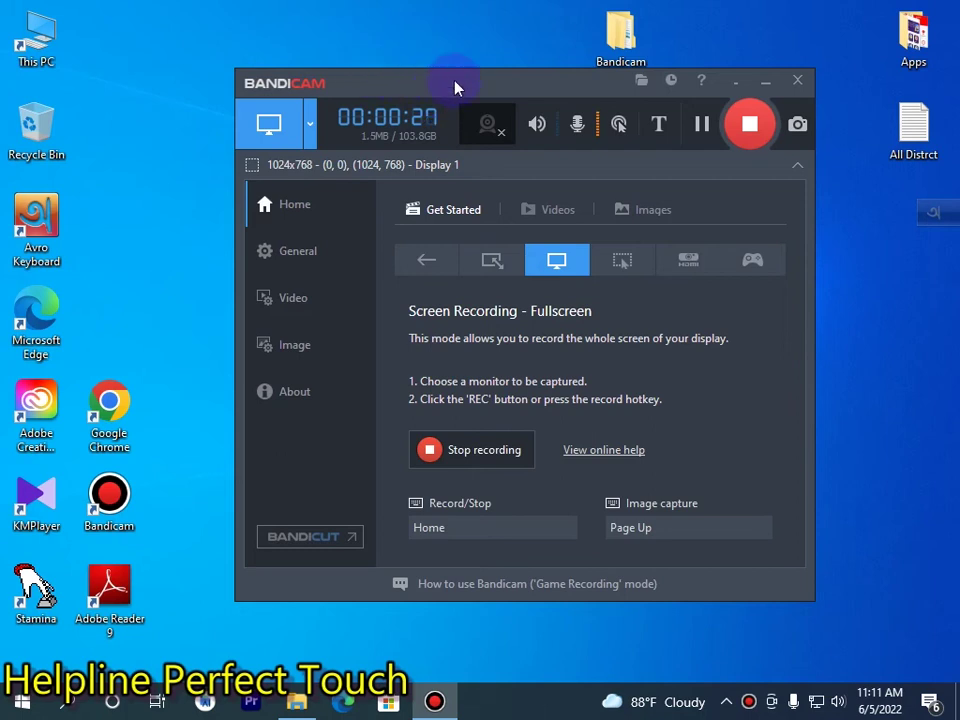
pyautogui.click(289, 390)
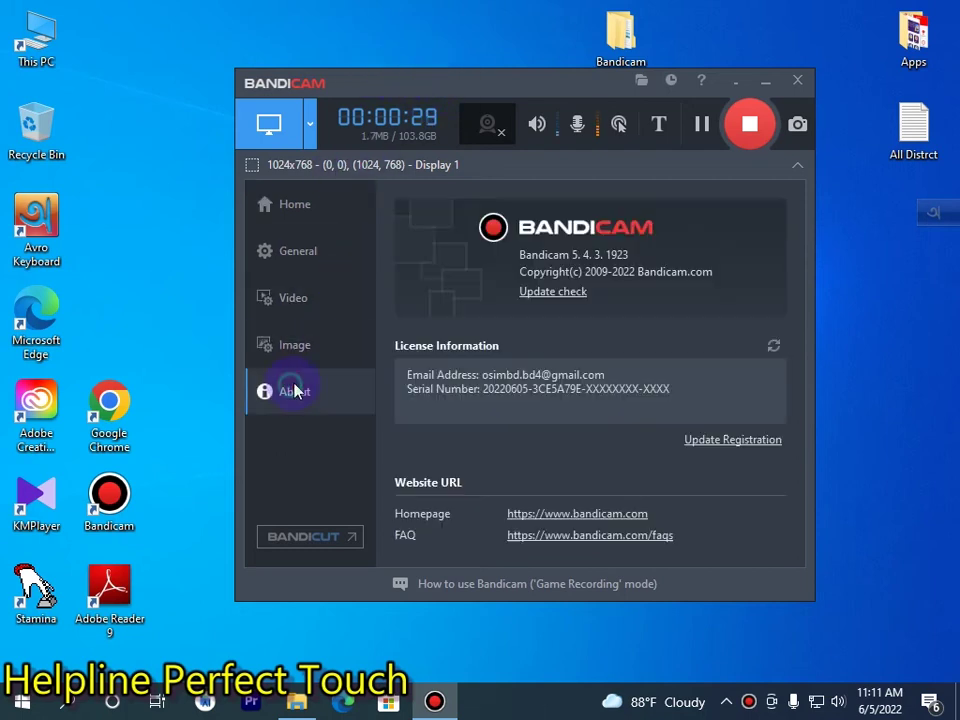
pyautogui.moveTo(396, 386); pyautogui.dragTo(610, 374)
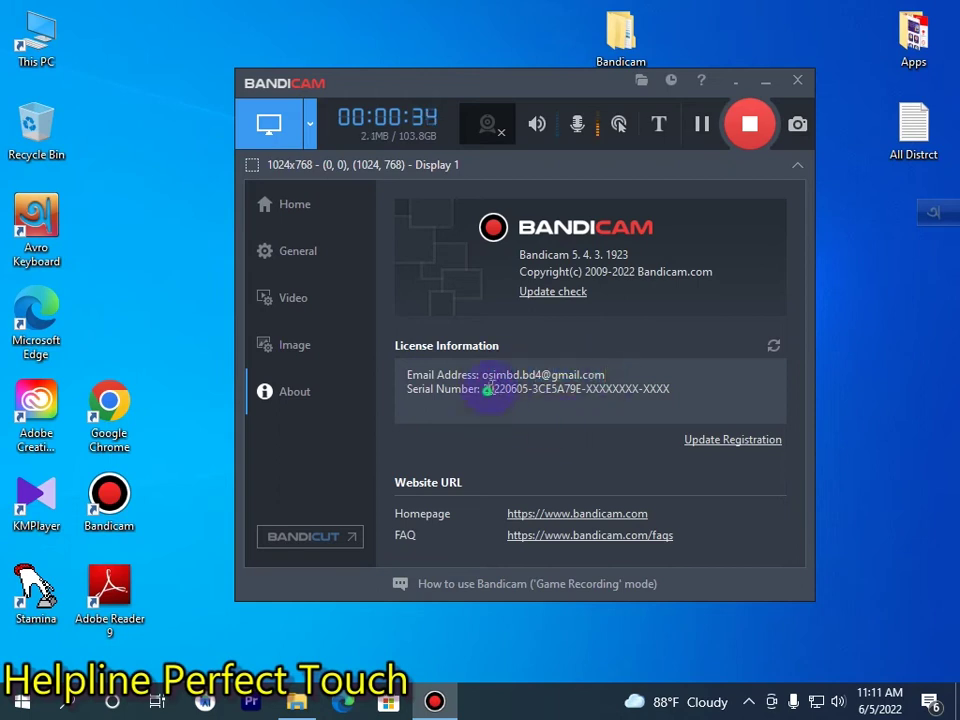
pyautogui.moveTo(439, 386); pyautogui.dragTo(605, 458)
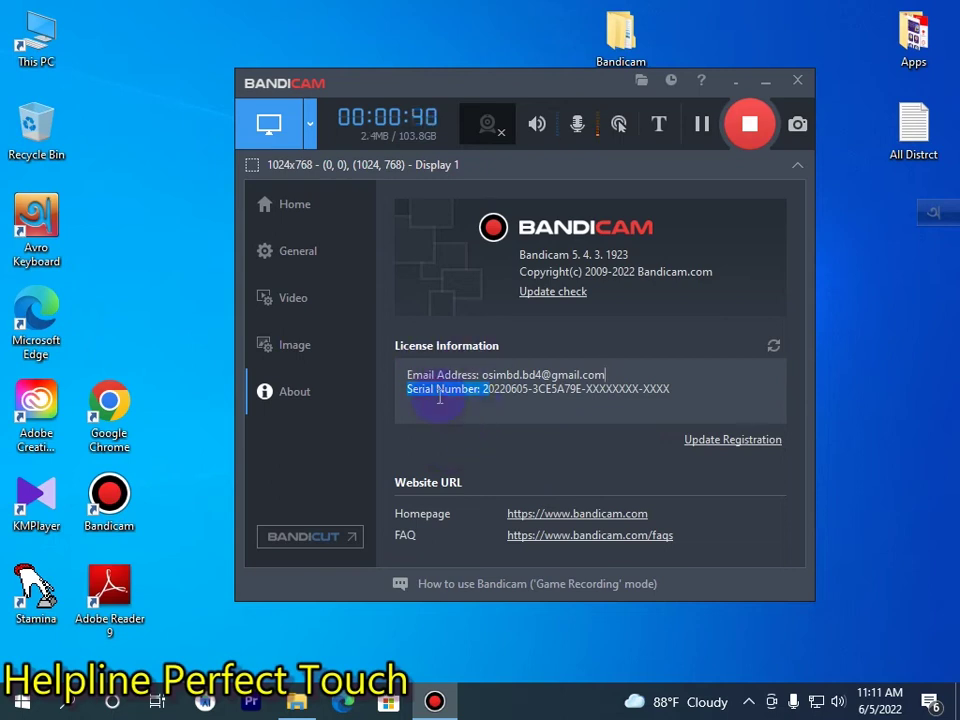
pyautogui.click(347, 213)
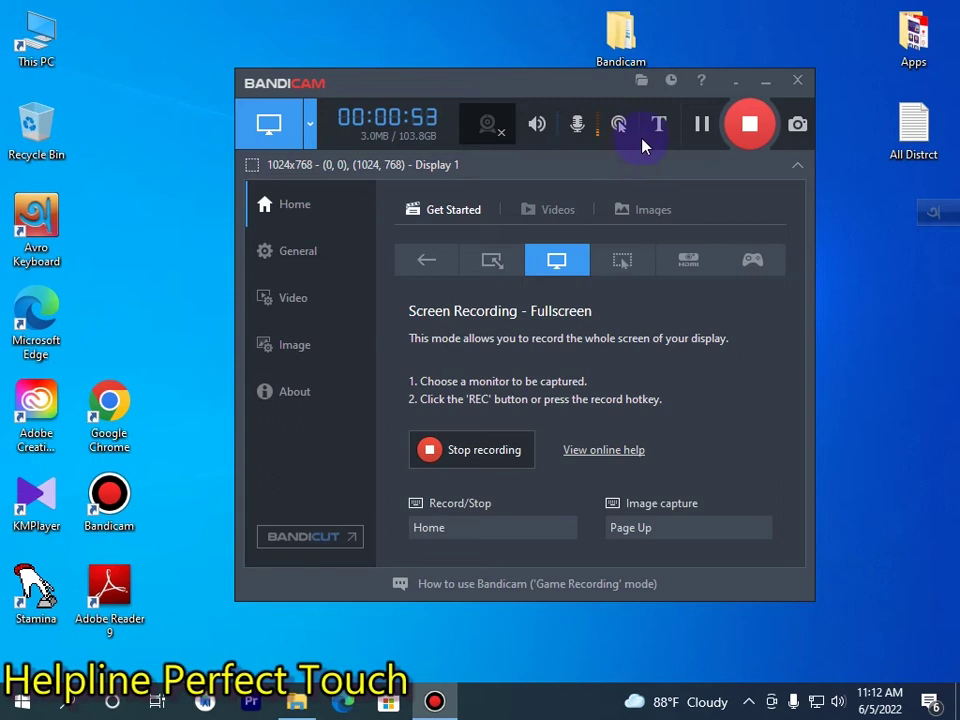
pyautogui.click(766, 82)
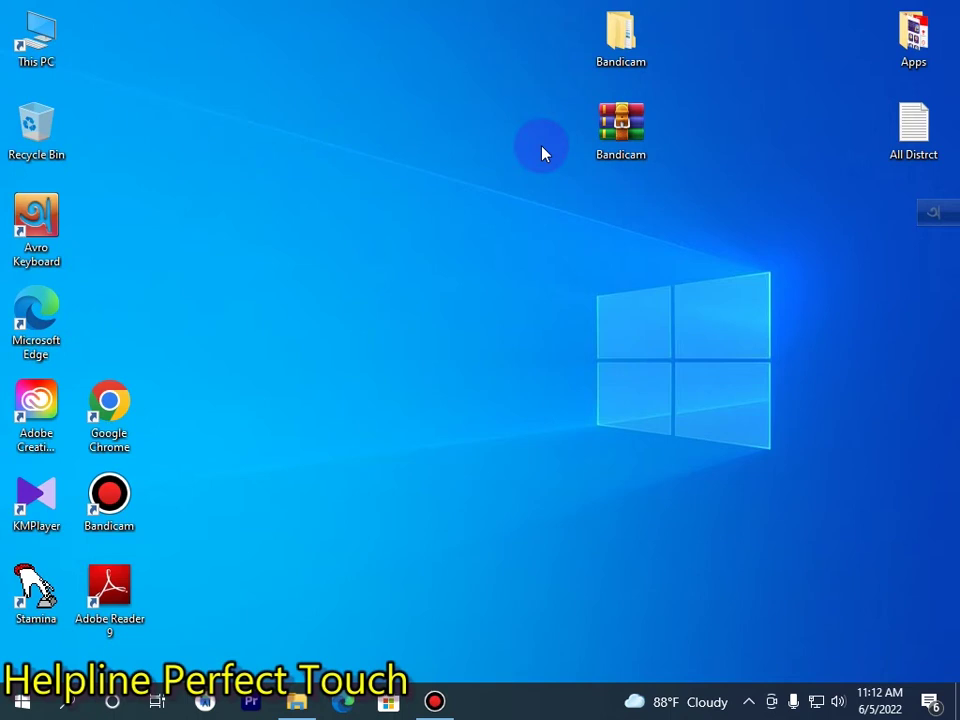
pyautogui.doubleClick(643, 38)
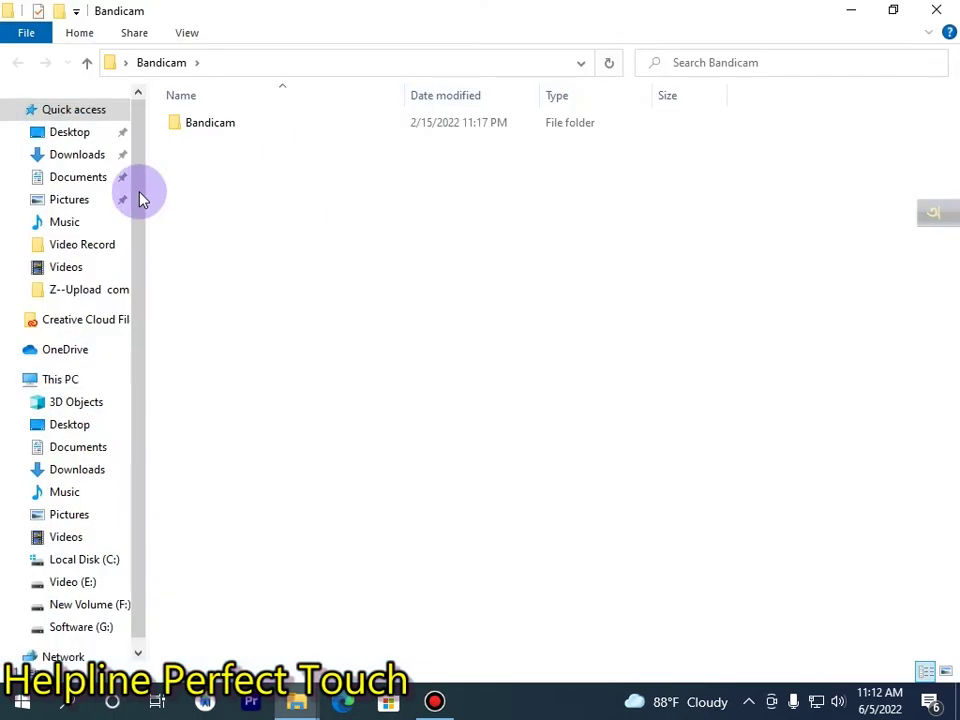
pyautogui.click(208, 126)
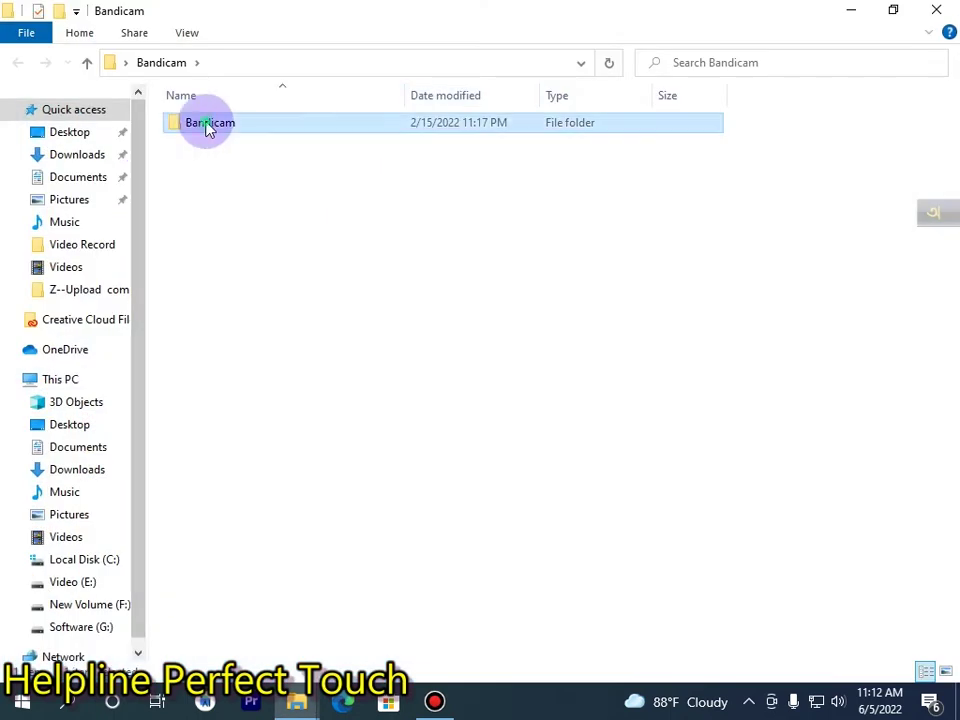
pyautogui.doubleClick(208, 126)
pyautogui.doubleClick(225, 123)
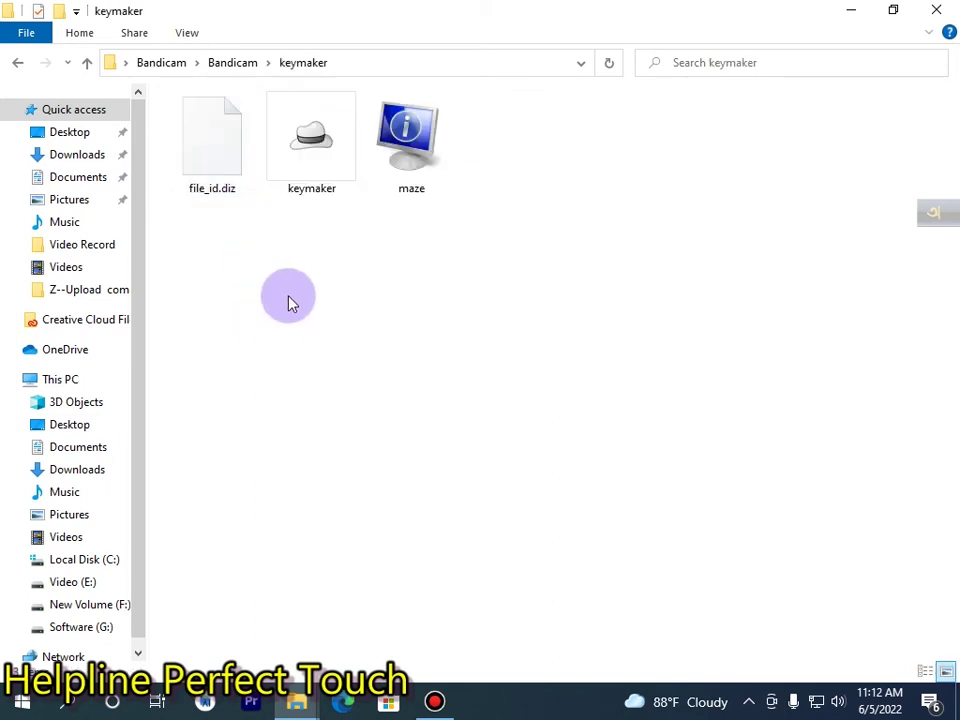
pyautogui.rightClick(285, 251)
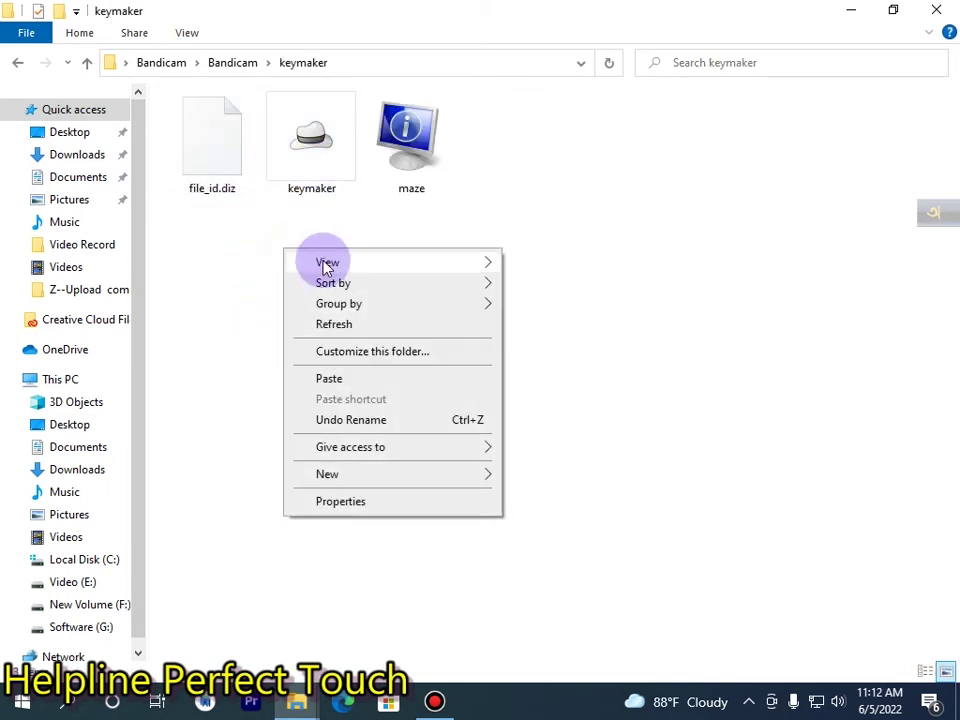
pyautogui.click(333, 325)
pyautogui.click(338, 150)
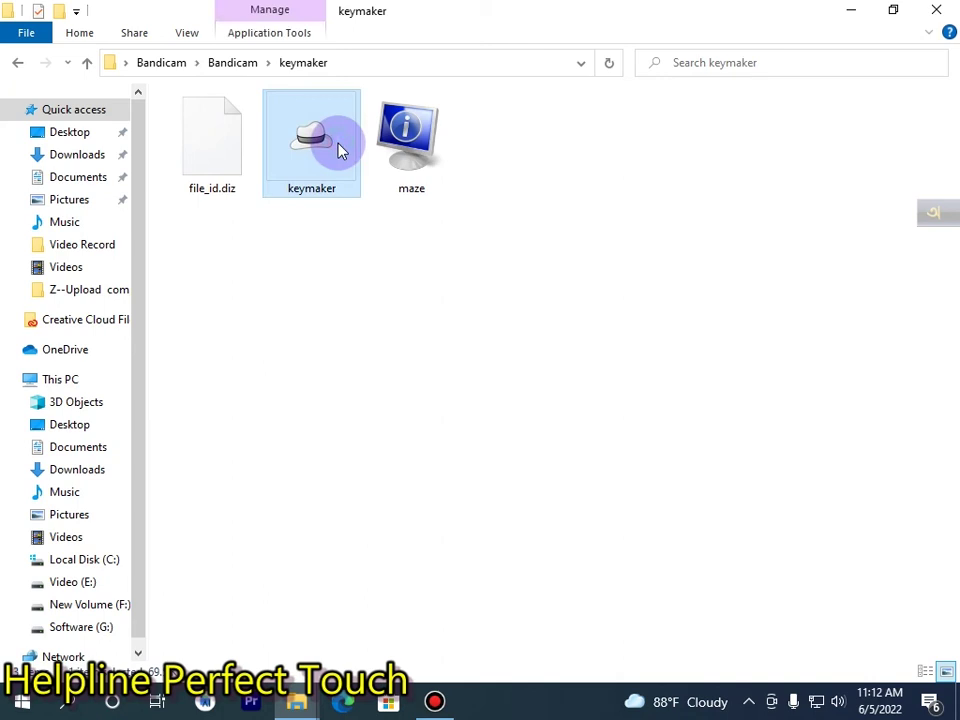
pyautogui.rightClick(334, 146)
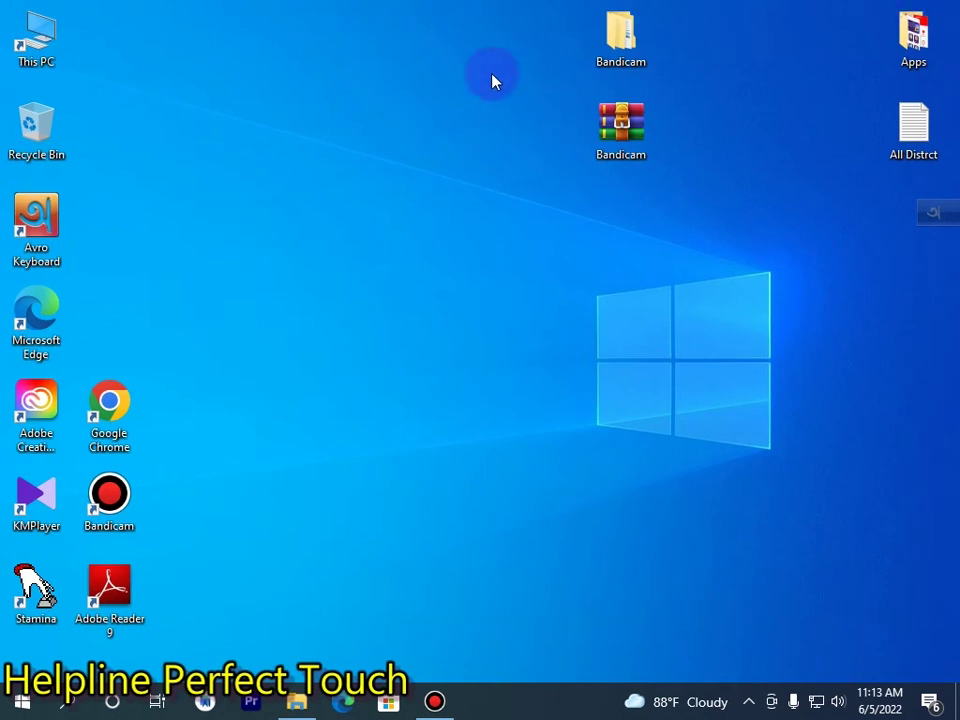
# Launch Google Chrome and search Google for 'bandicam crac'.
pyautogui.doubleClick(30, 34)
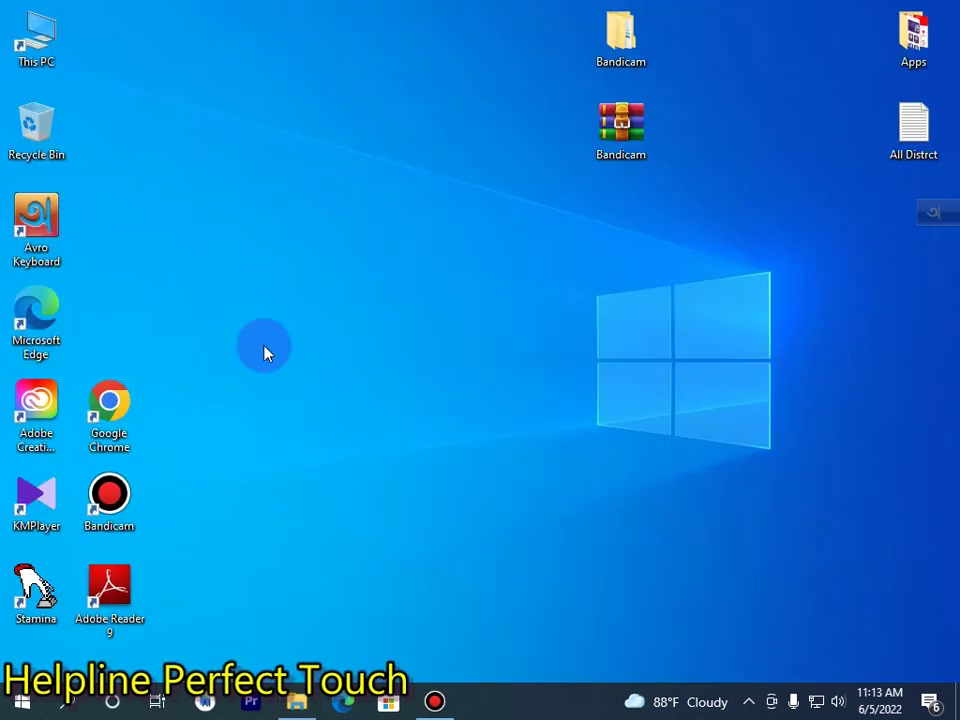
pyautogui.doubleClick(103, 403)
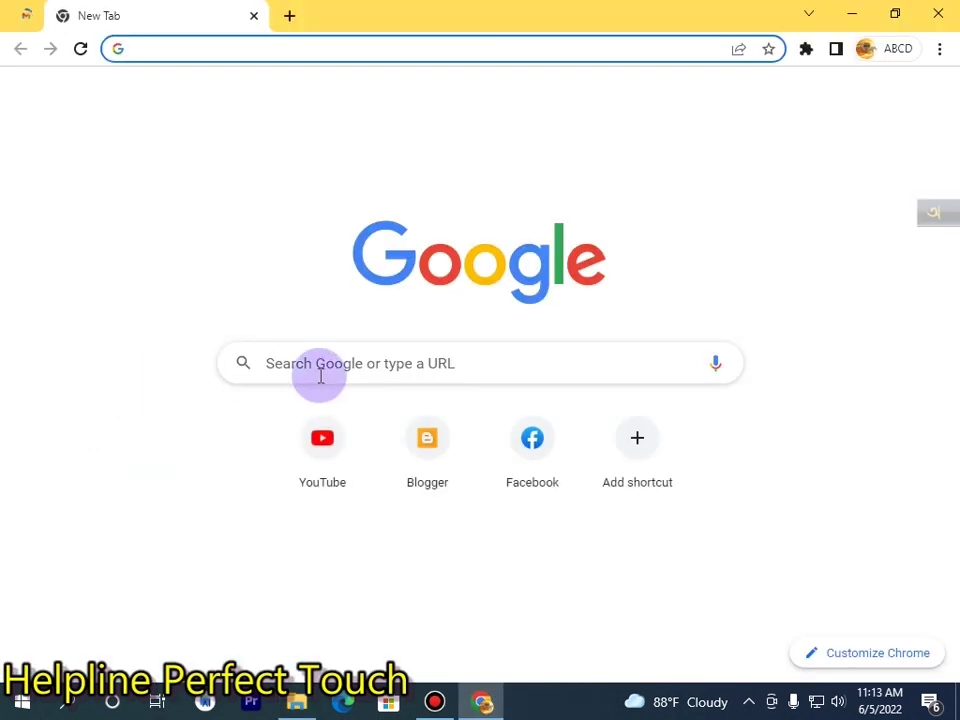
pyautogui.click(324, 378)
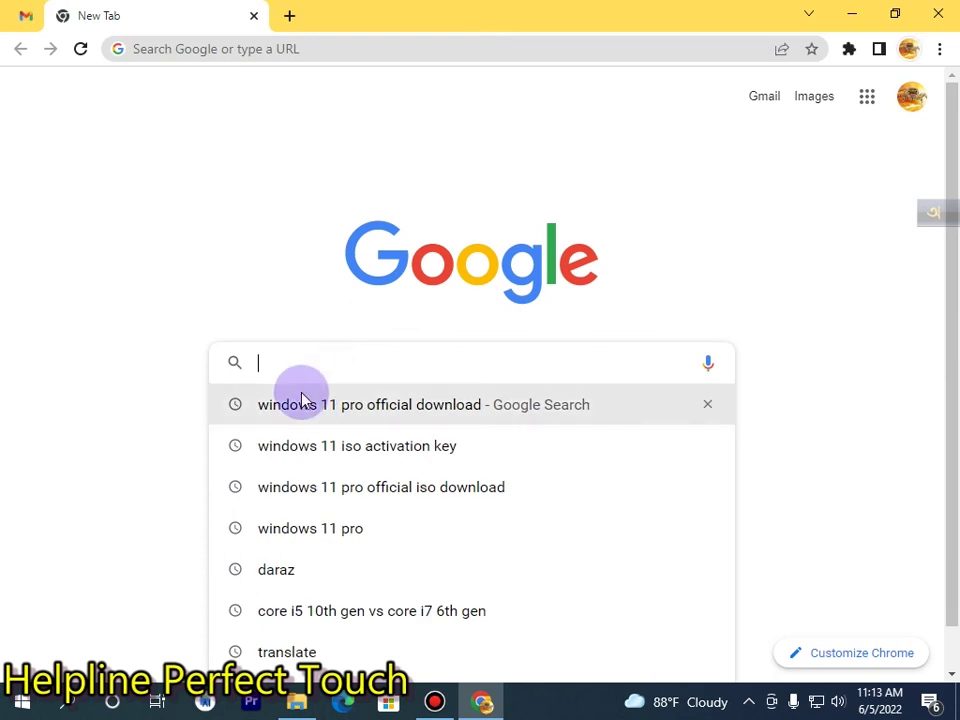
pyautogui.write('bandi')
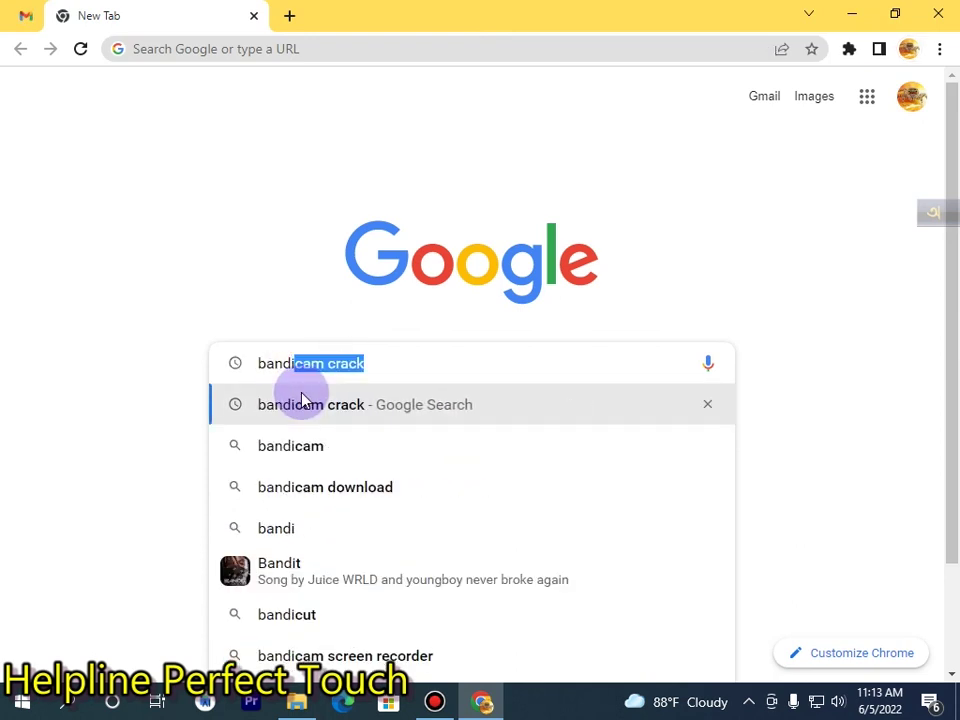
pyautogui.write('cam crack')
pyautogui.press('BackSpace')
pyautogui.press('Return')
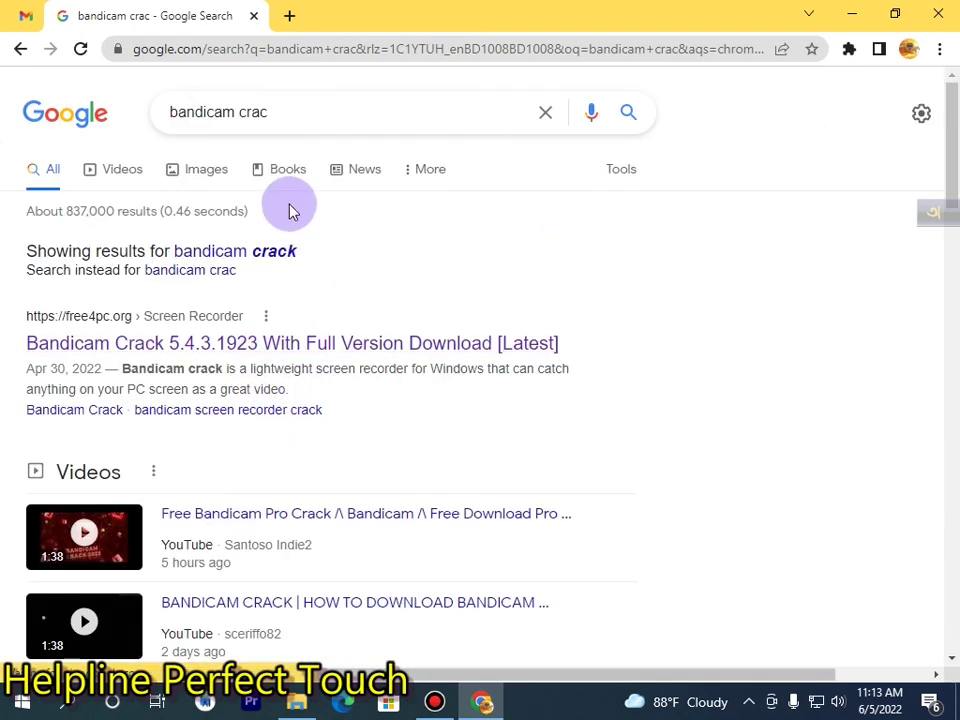
# Trim the query to just 'bandicam' and rerun the search.
pyautogui.click(262, 112)
pyautogui.doubleClick(258, 112)
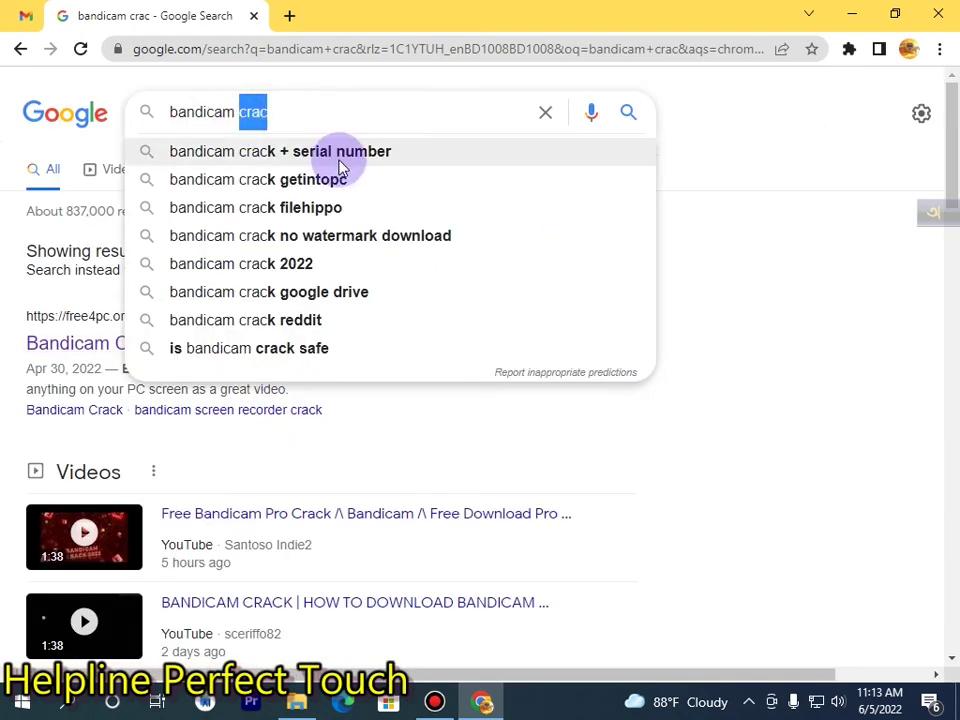
pyautogui.press('BackSpace')
pyautogui.press('Return')
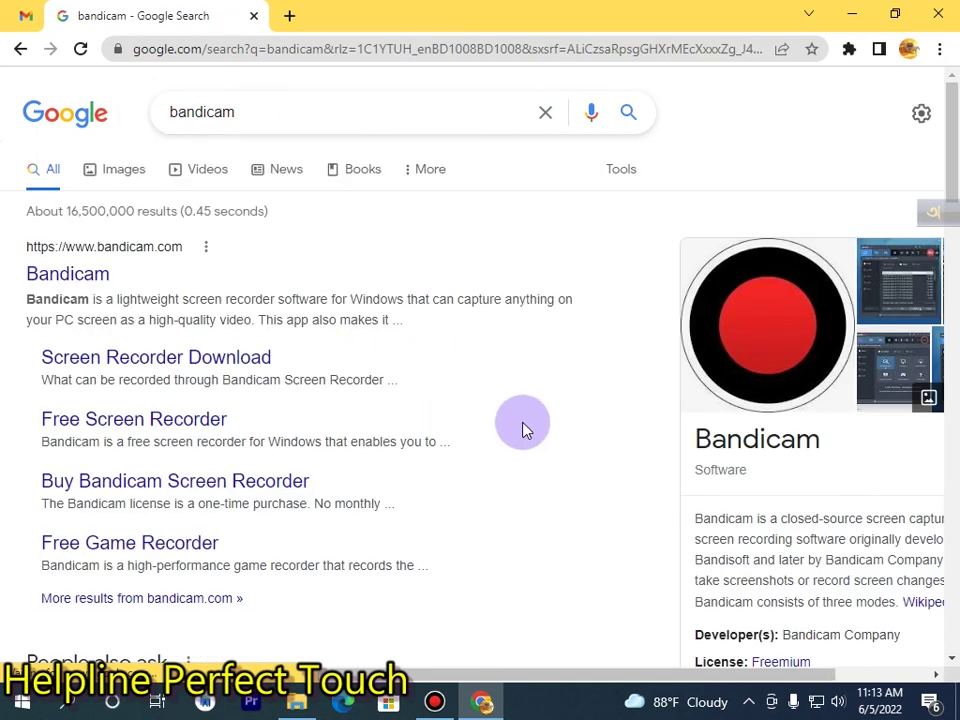
# Visit the bandicam.com home page, close Chrome, and restore the Bandicam window.
pyautogui.click(71, 272)
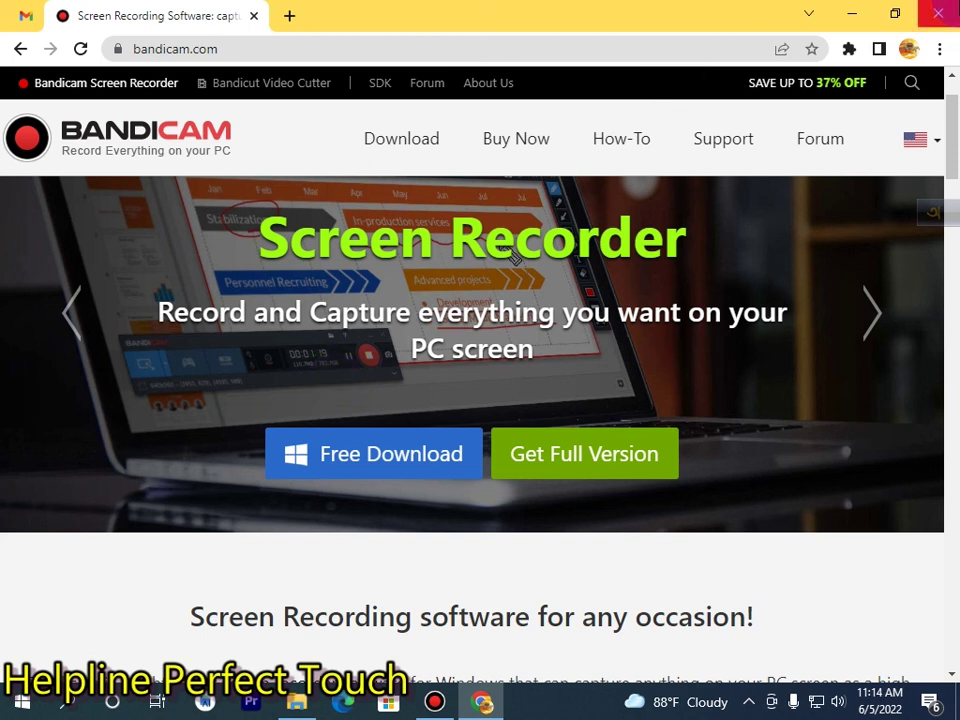
pyautogui.click(938, 14)
pyautogui.click(436, 702)
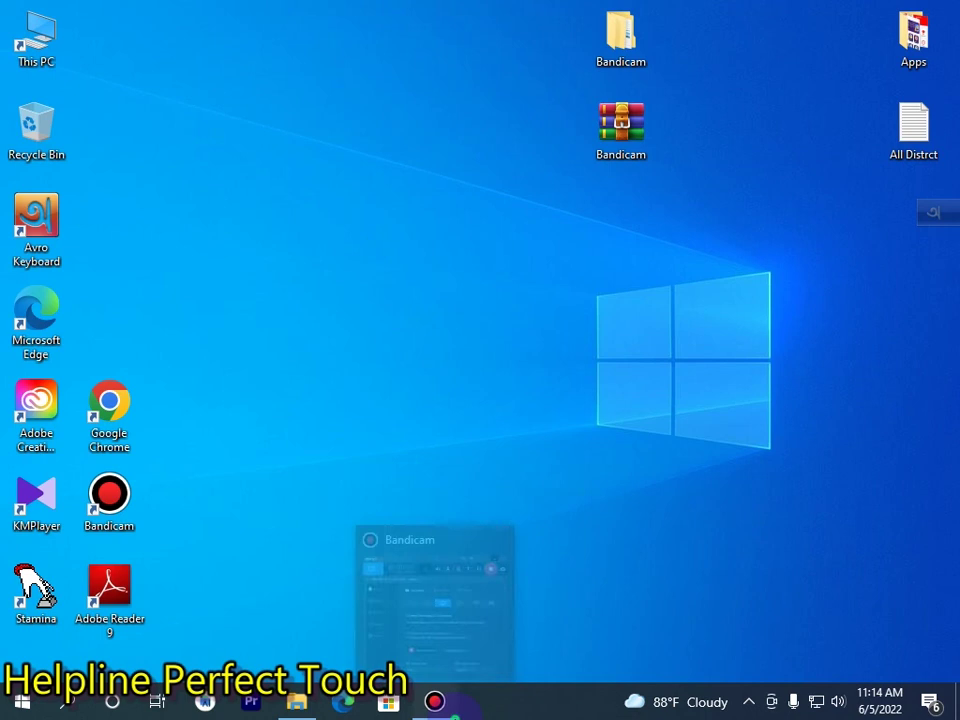